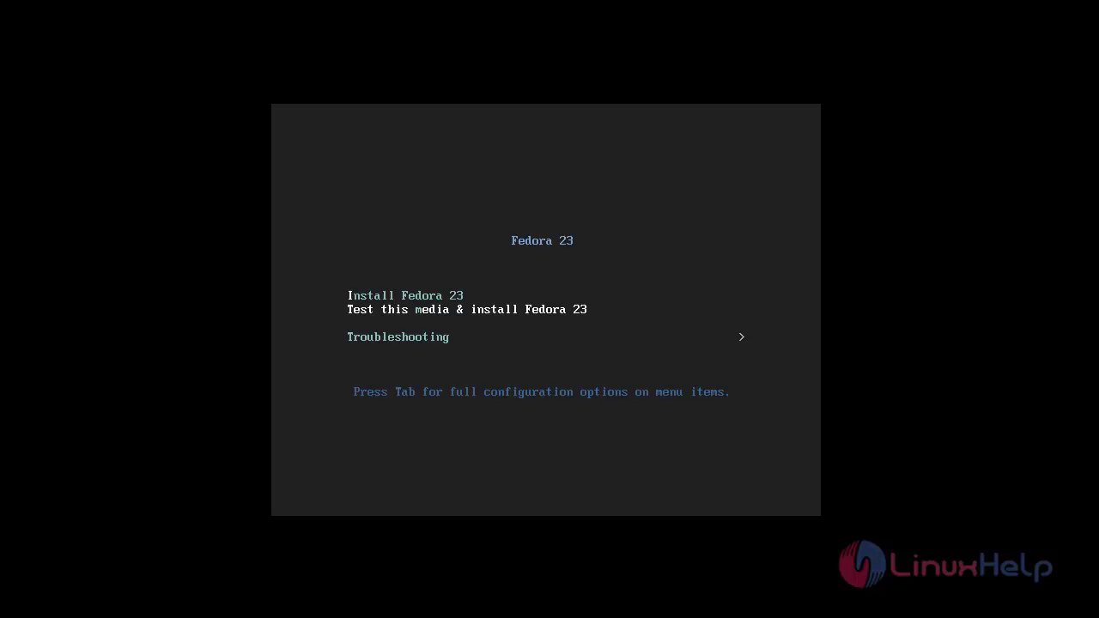
Start installing Fedora 23 and choose English (United States) as the installer language
key(Up)
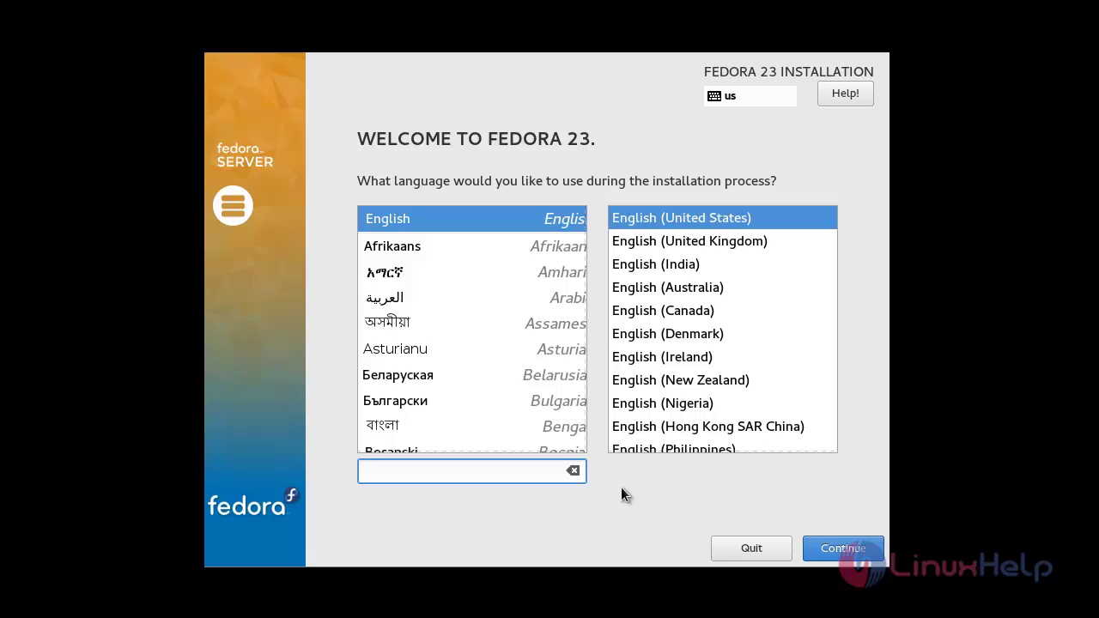
click(485, 219)
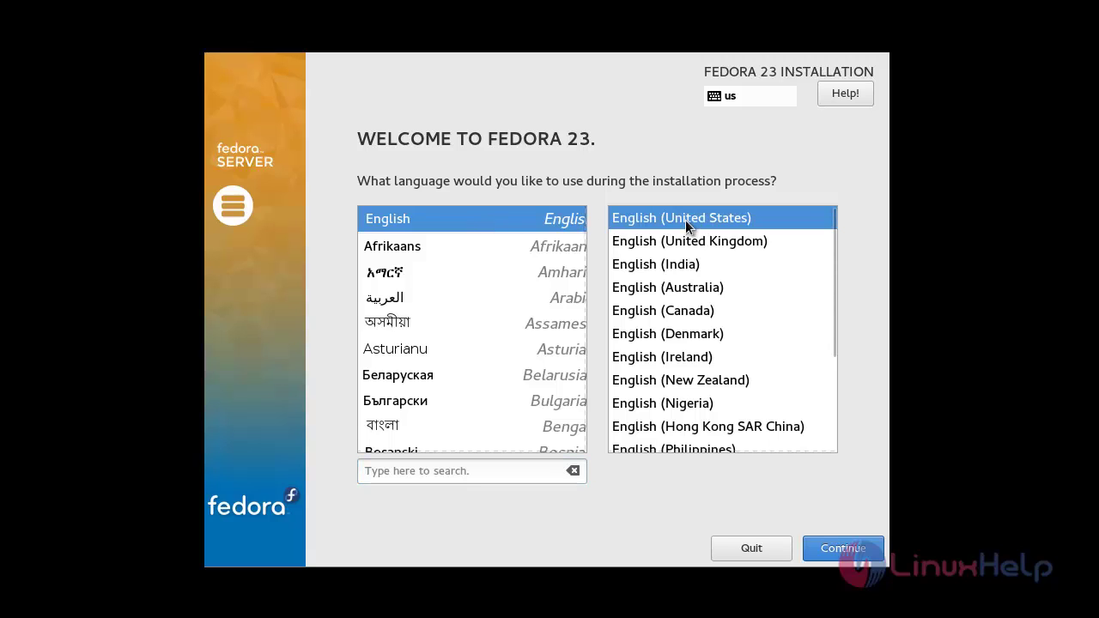
Tick English (India) under Language Support alongside English (United States) and confirm
click(854, 555)
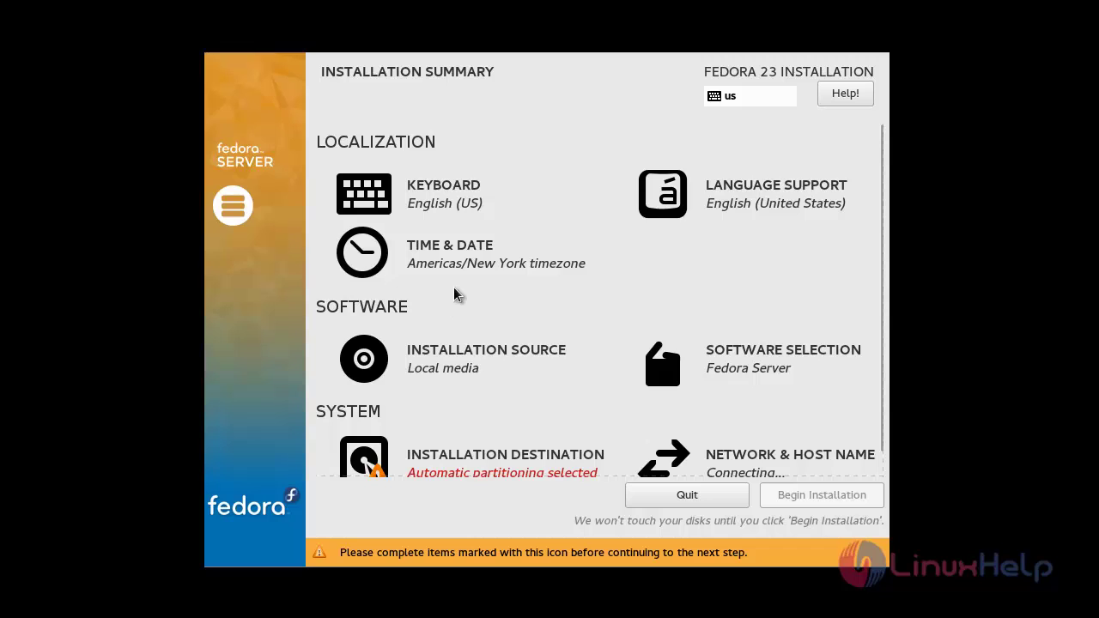
click(743, 188)
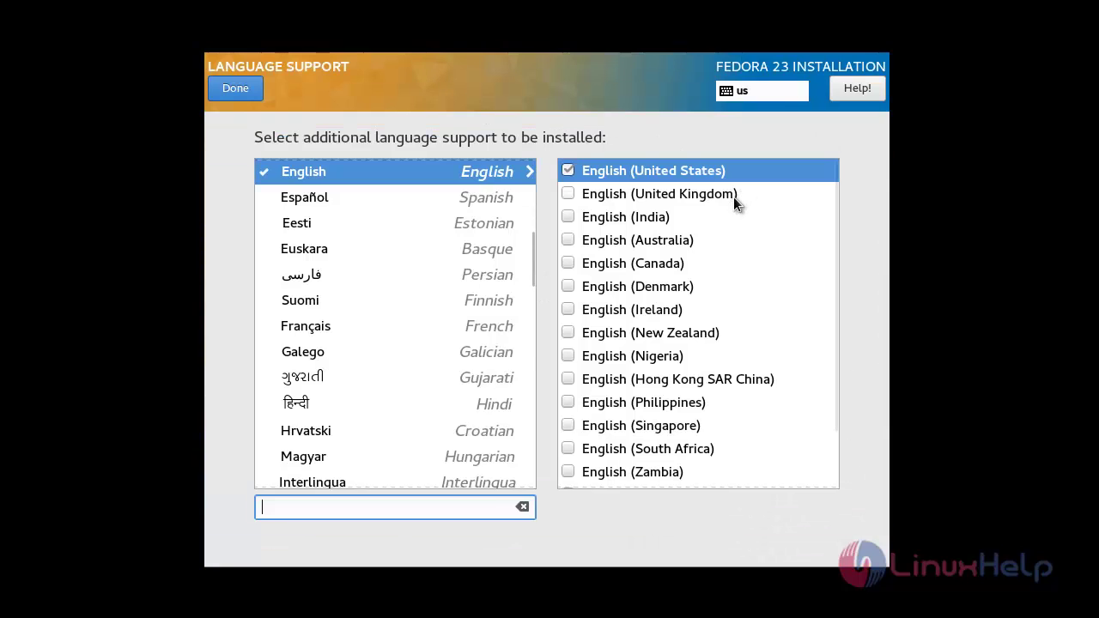
click(387, 180)
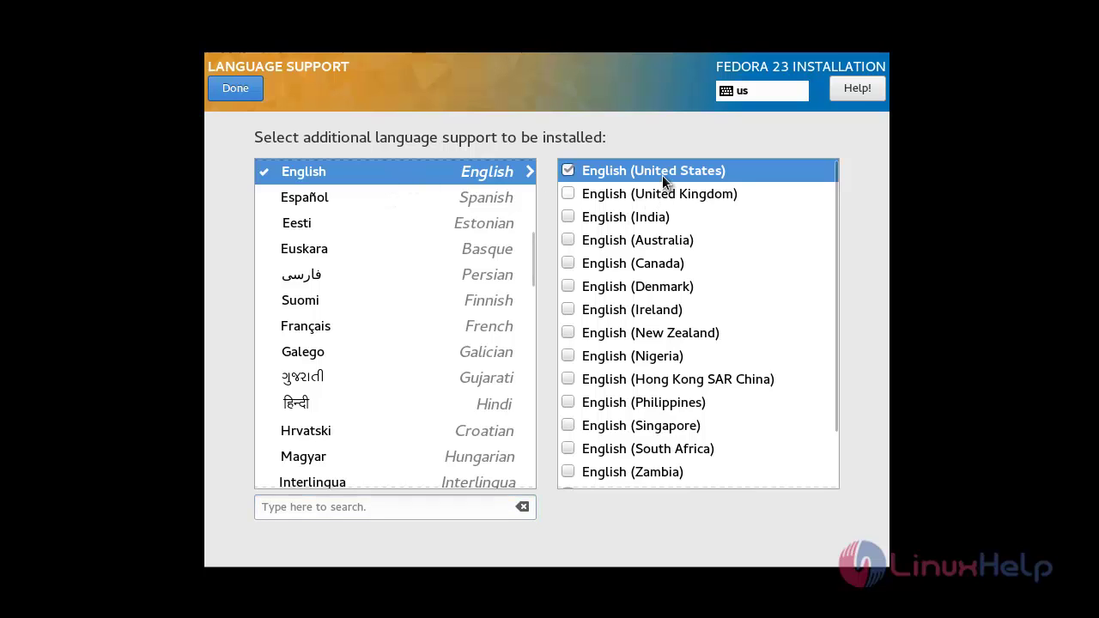
click(569, 216)
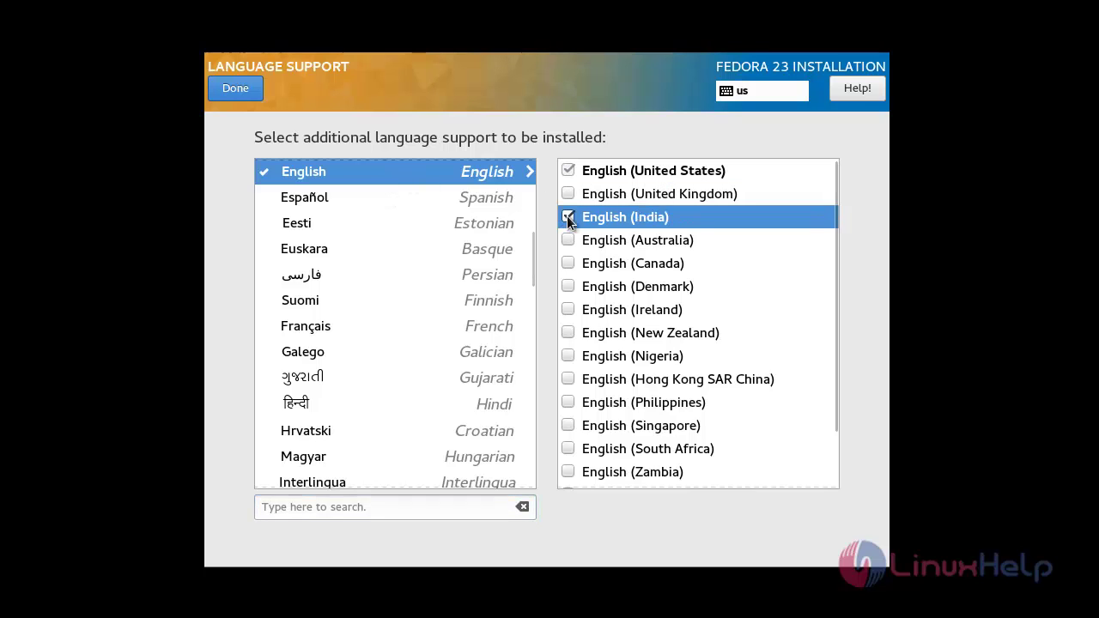
click(235, 89)
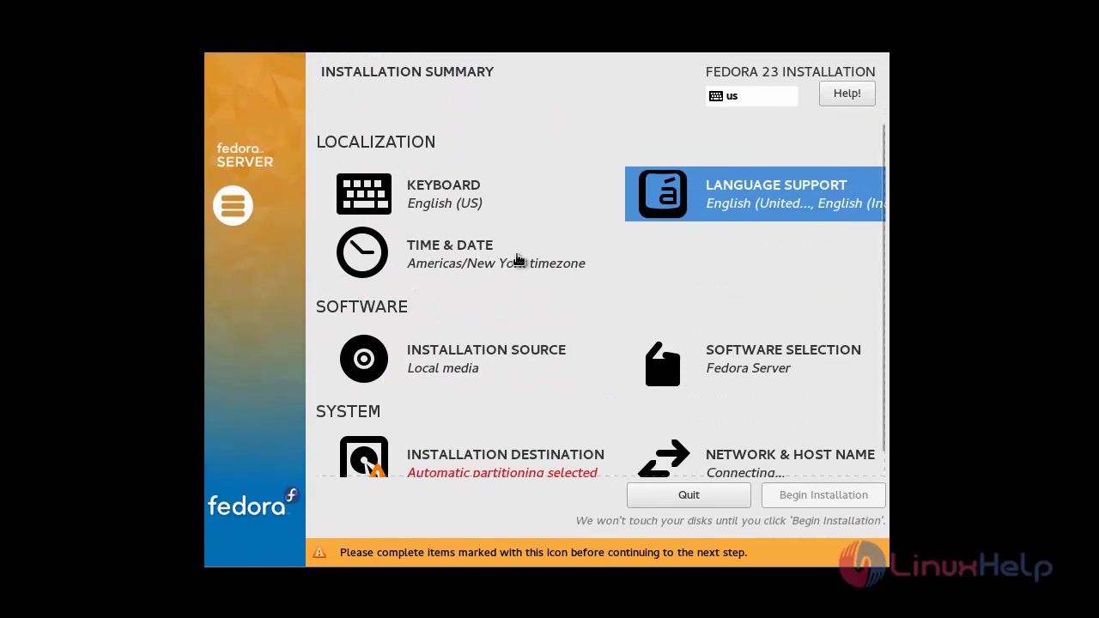
Pick India on the Time & Date map to set Asia/Kolkata, then confirm
click(461, 257)
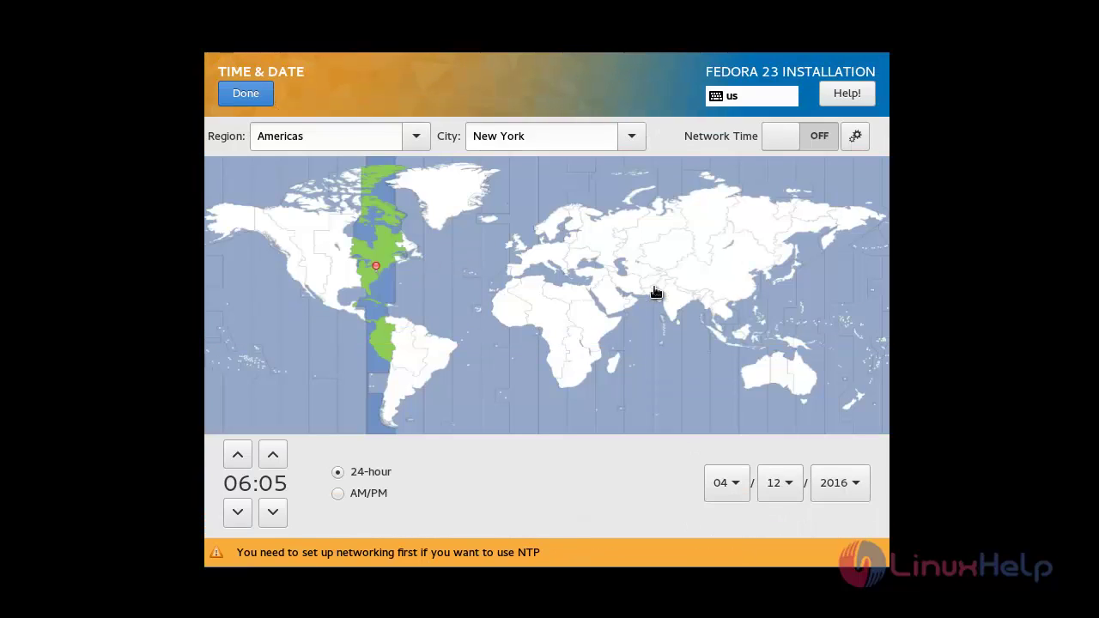
click(676, 310)
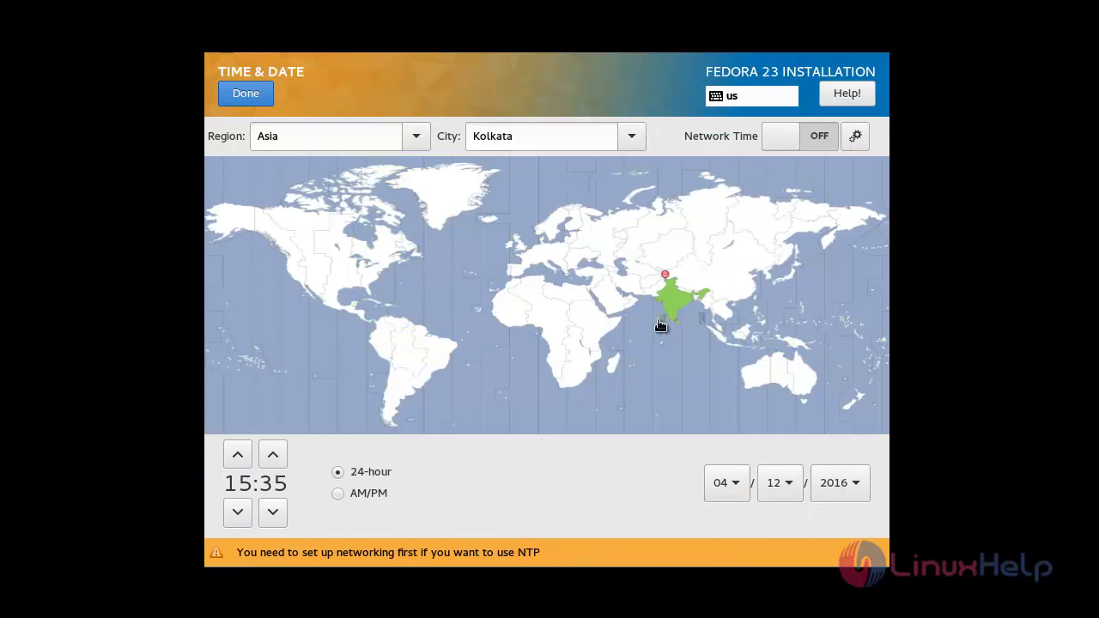
click(243, 94)
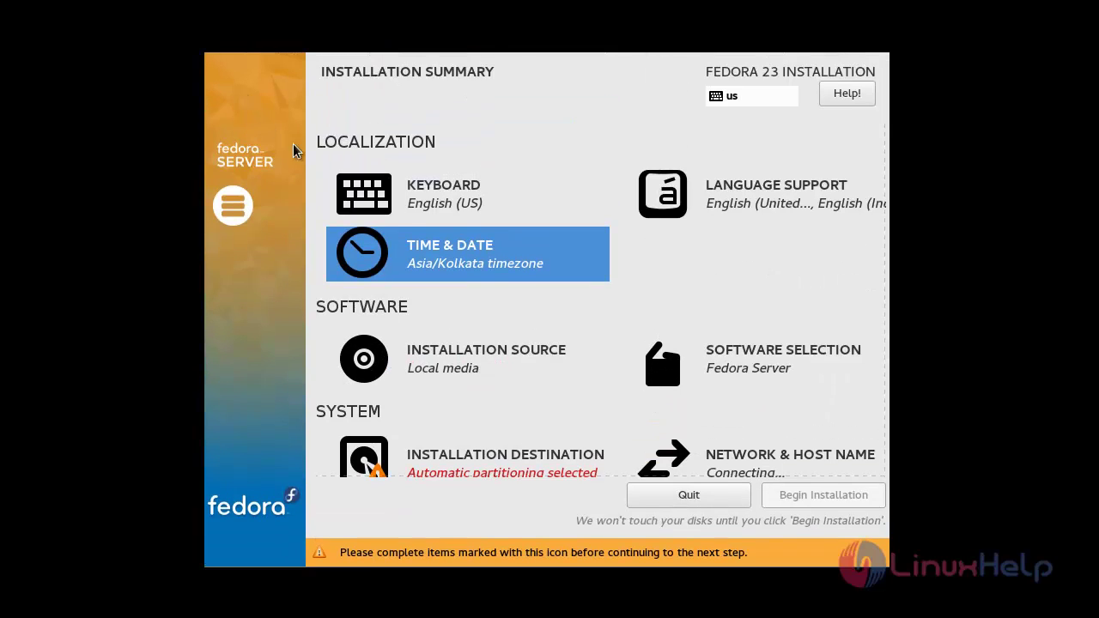
click(439, 363)
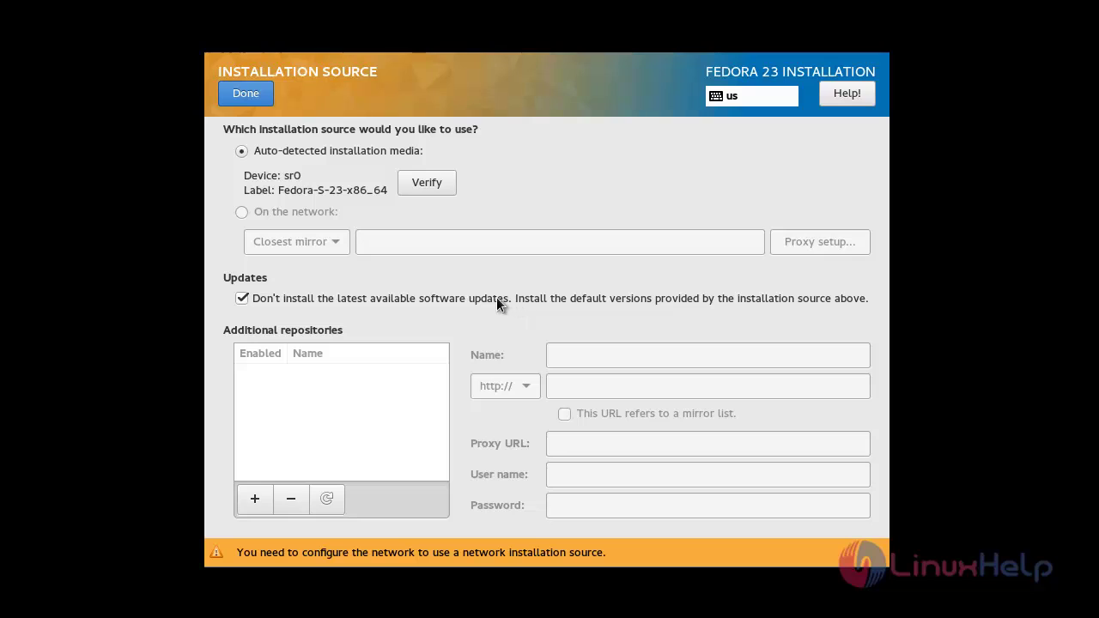
click(247, 94)
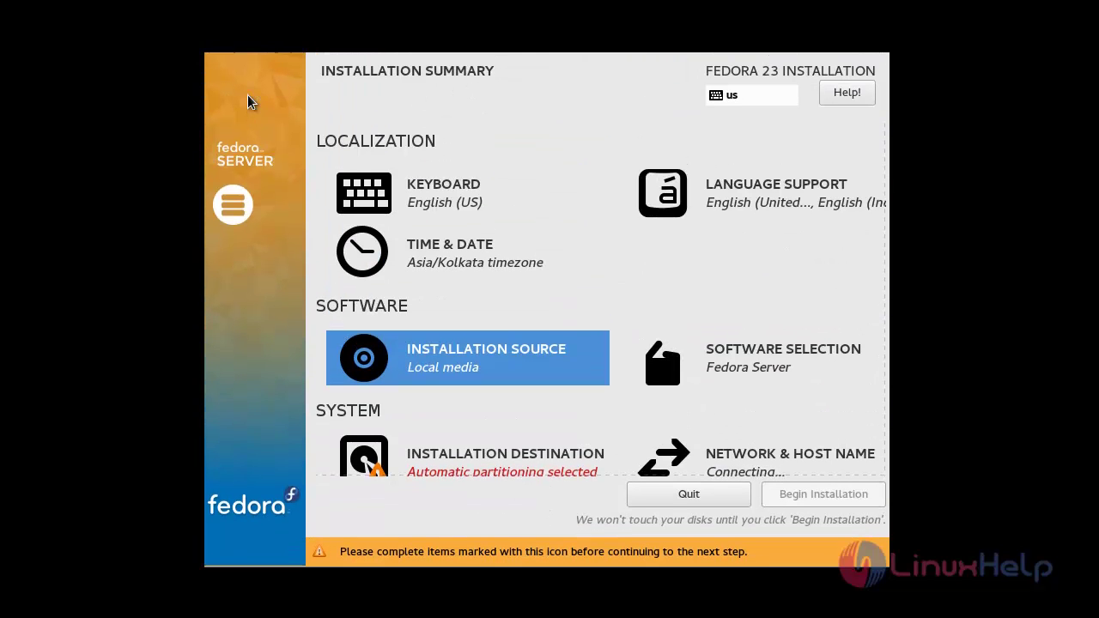
Uncheck the Dogtag Certificate System add-on, keeping the plain Fedora Server environment
click(743, 363)
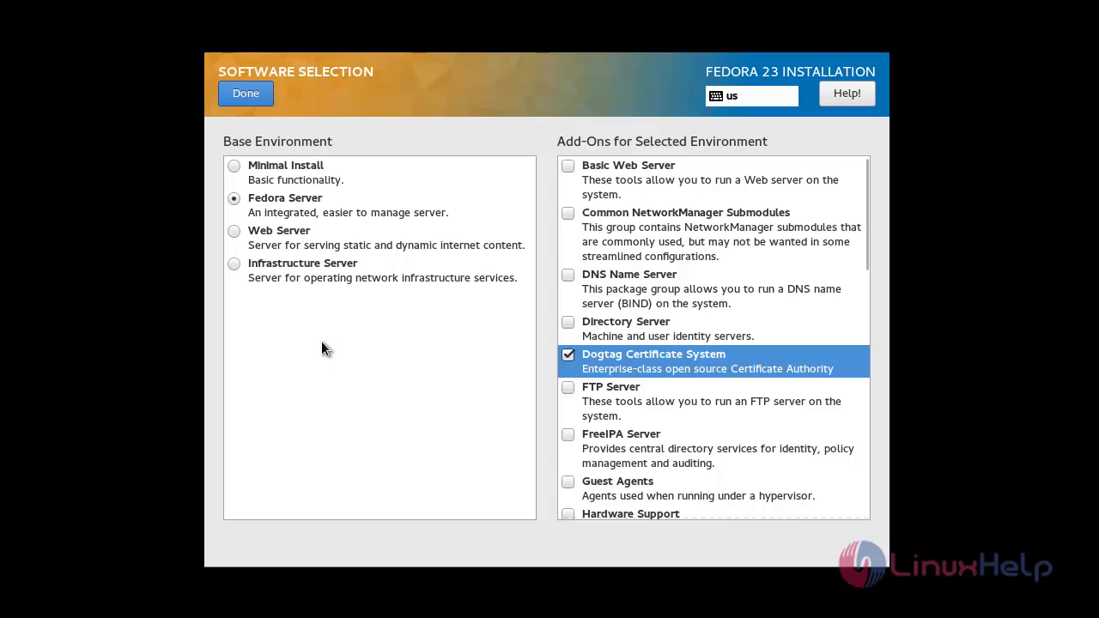
click(570, 356)
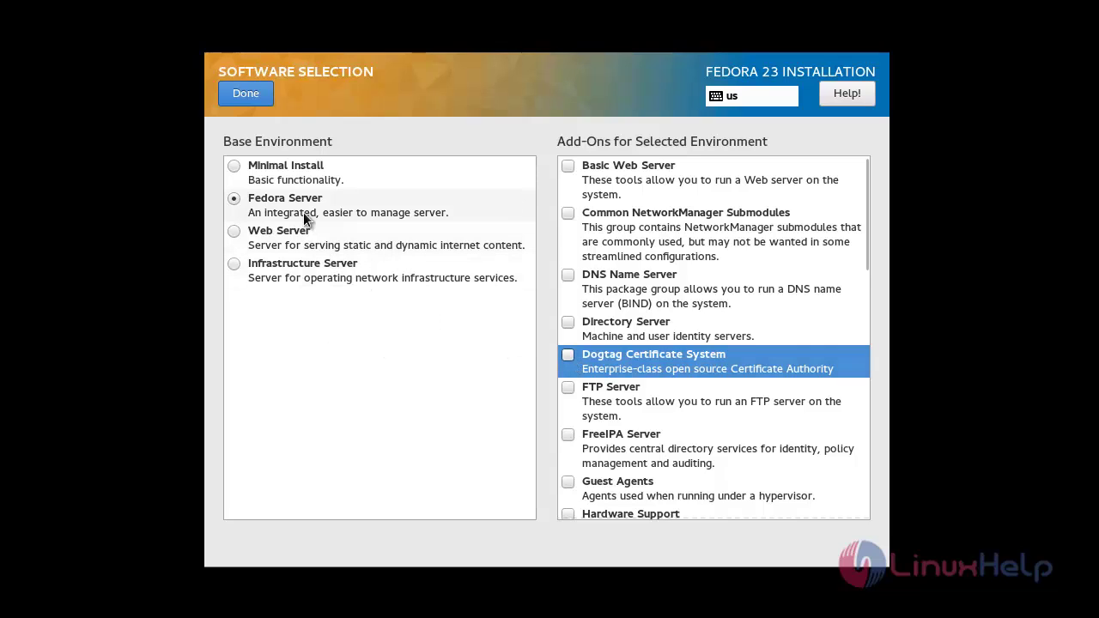
click(256, 98)
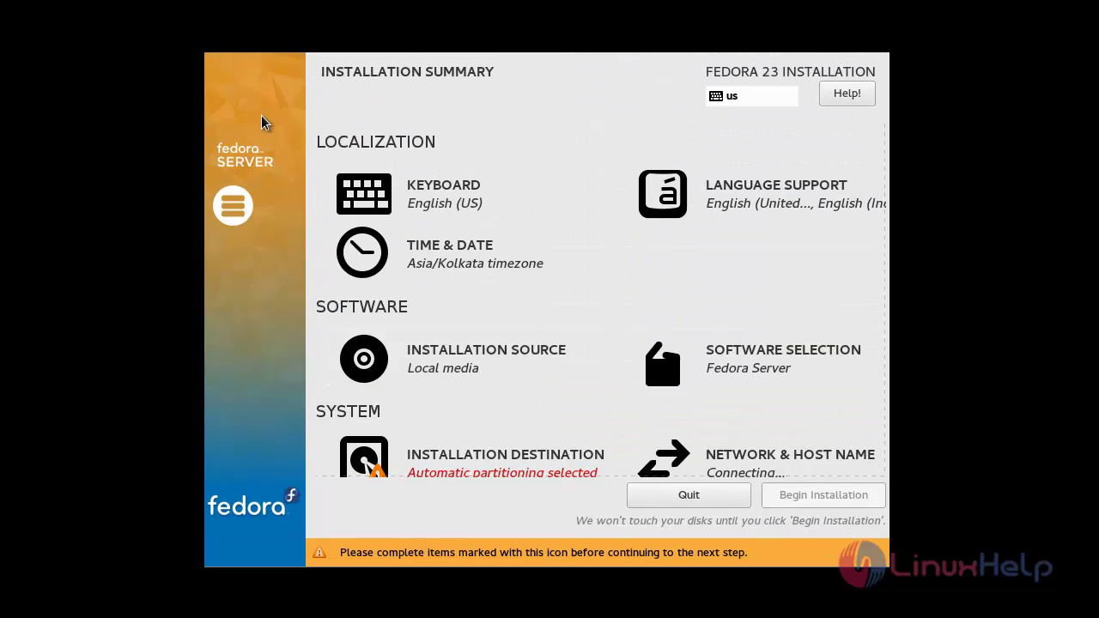
Target the 20 GiB sda disk with 'I will configure partitioning' selected
scroll(535, 385, down, 1)
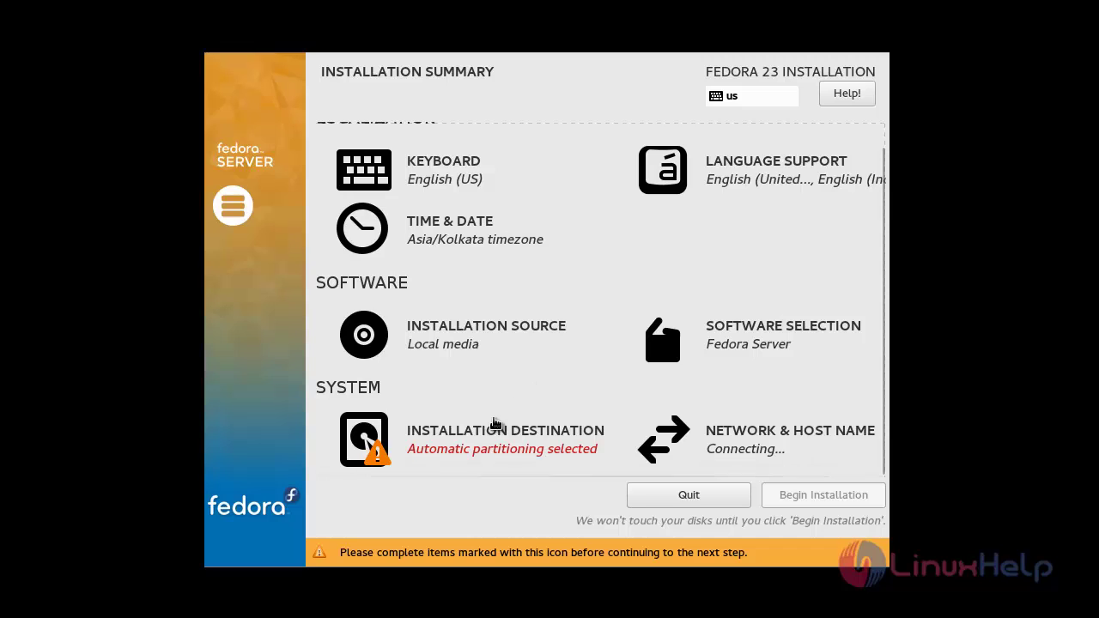
click(484, 444)
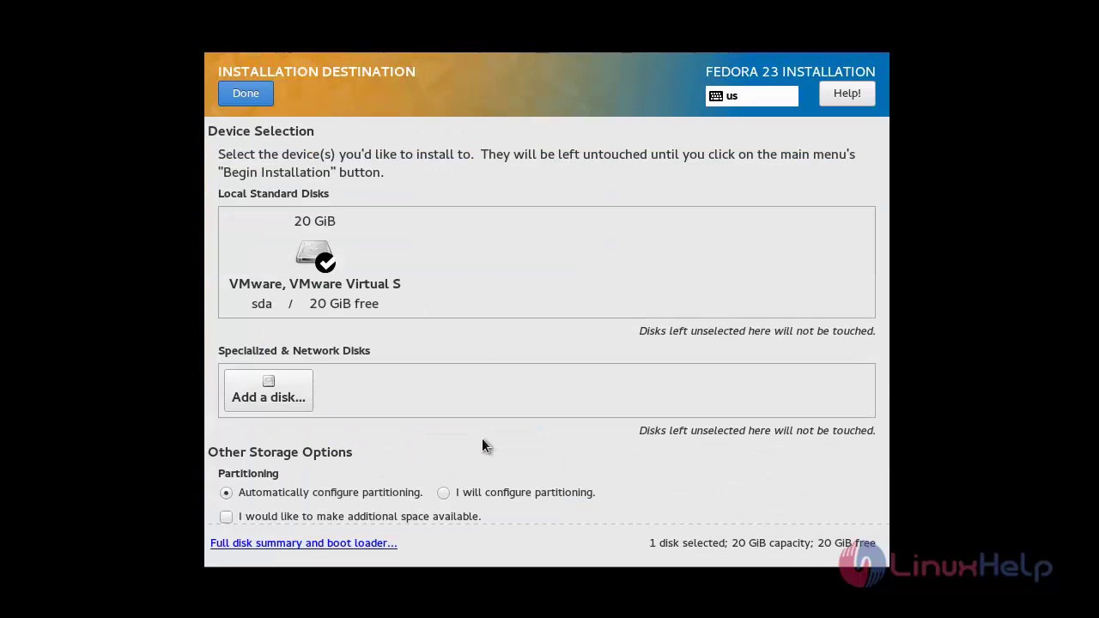
click(316, 260)
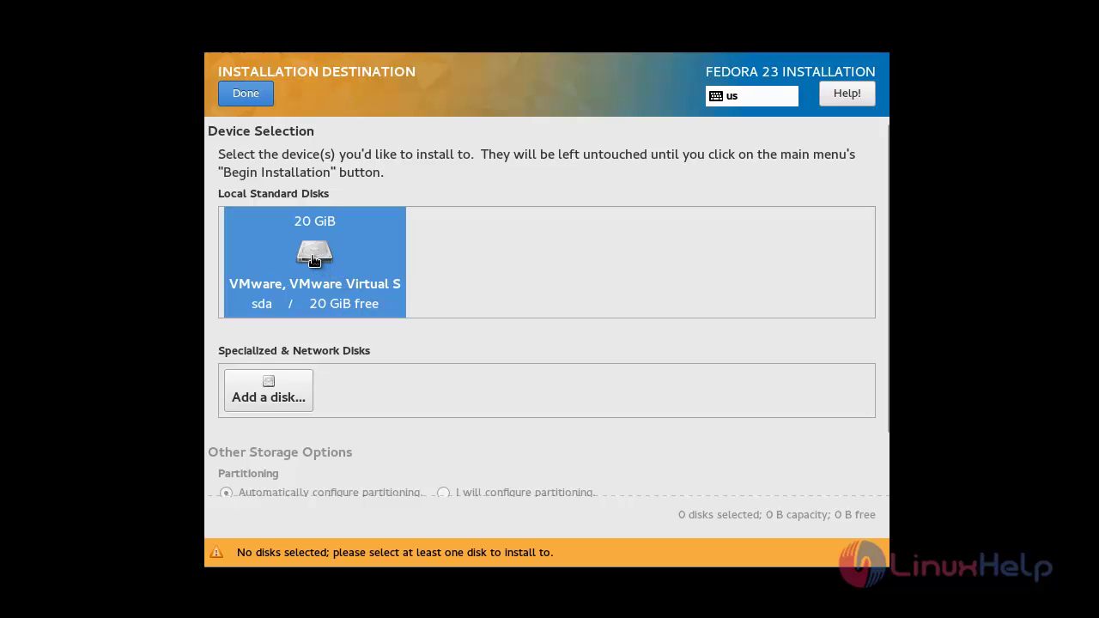
click(314, 255)
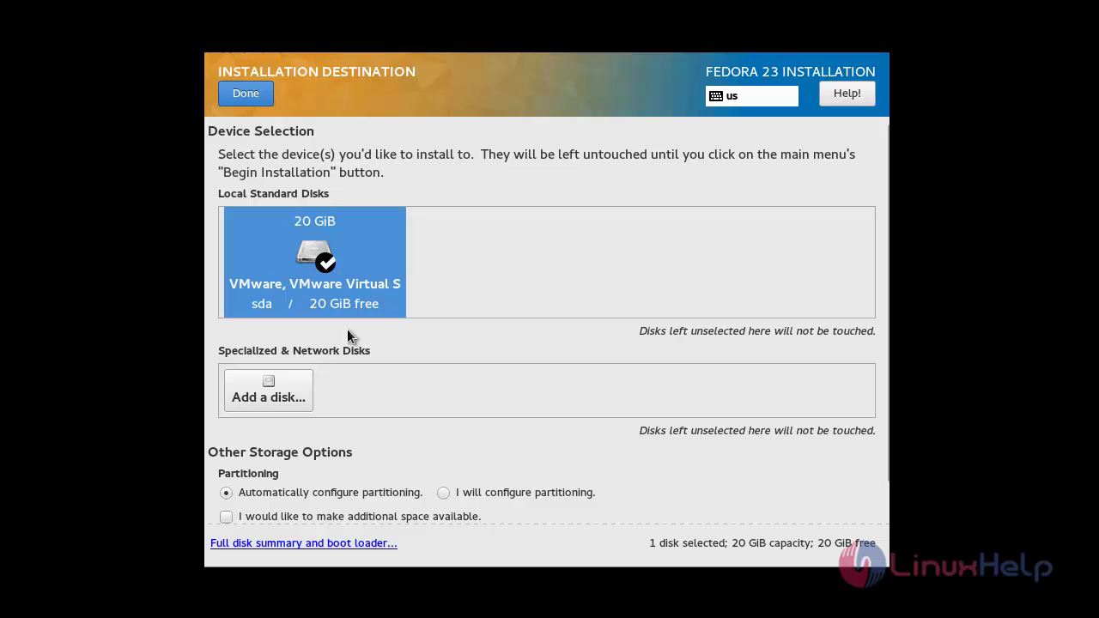
click(445, 494)
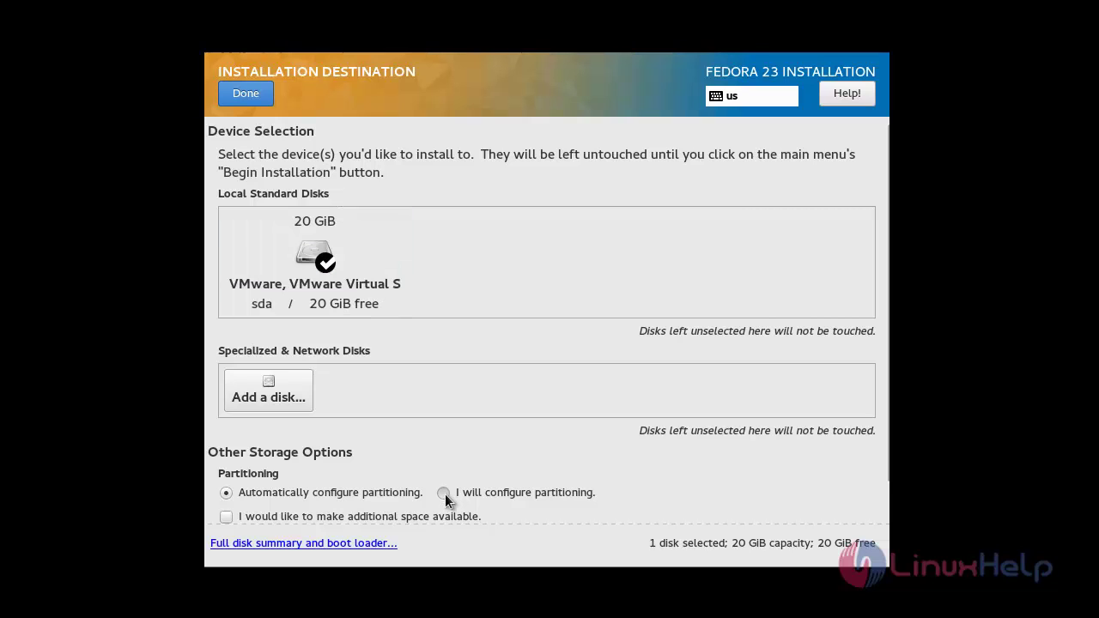
click(252, 93)
click(312, 284)
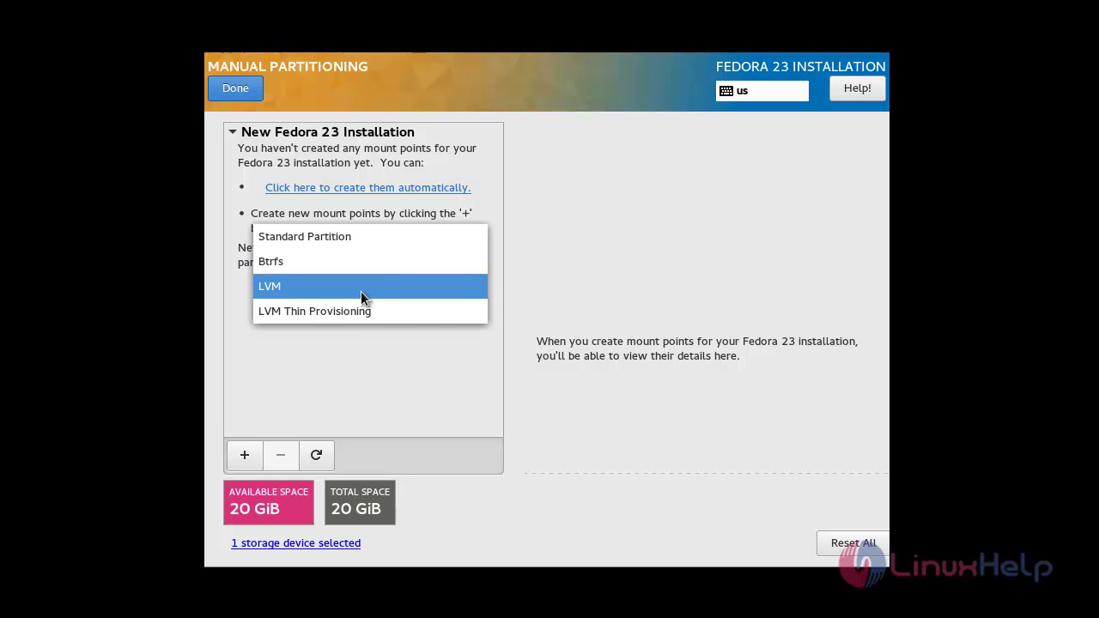
Choose the LVM partitioning scheme and add a 300M /boot mount point
click(361, 291)
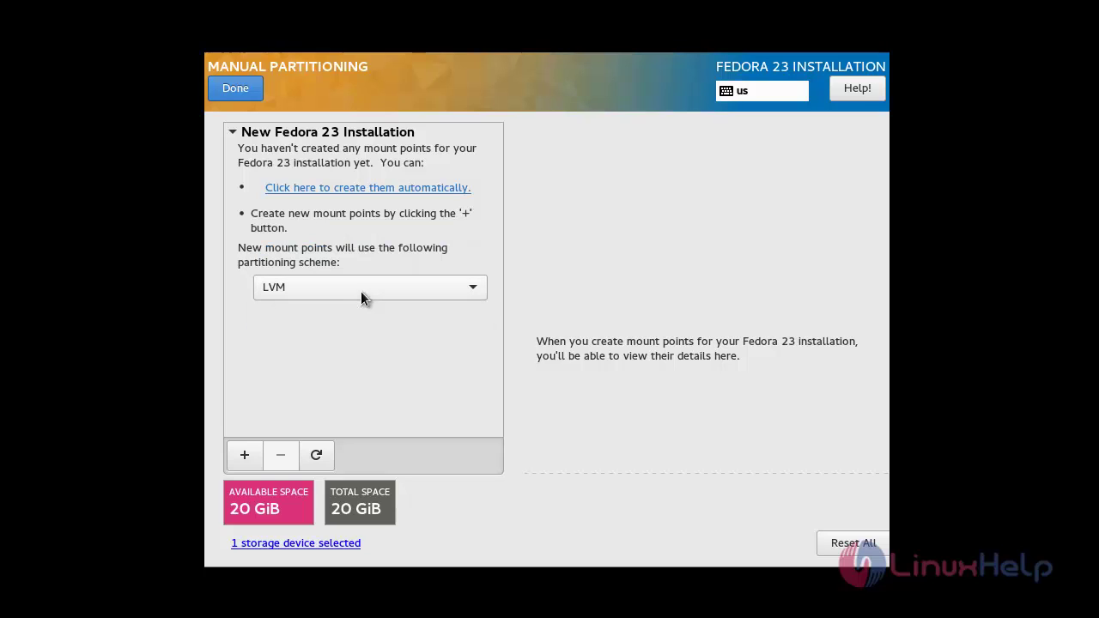
click(245, 456)
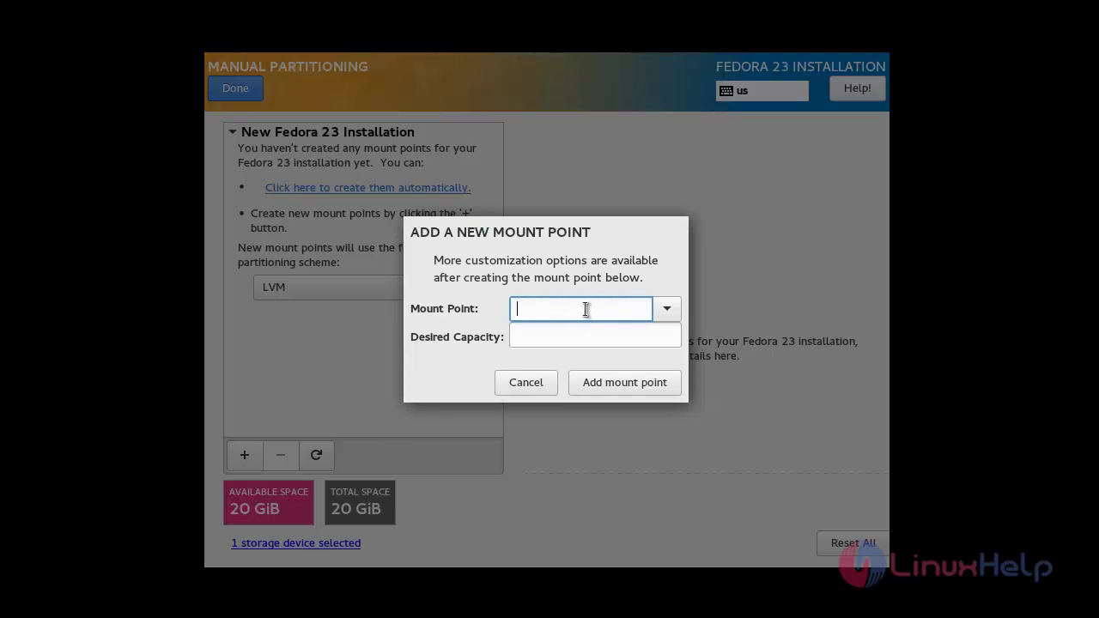
click(667, 311)
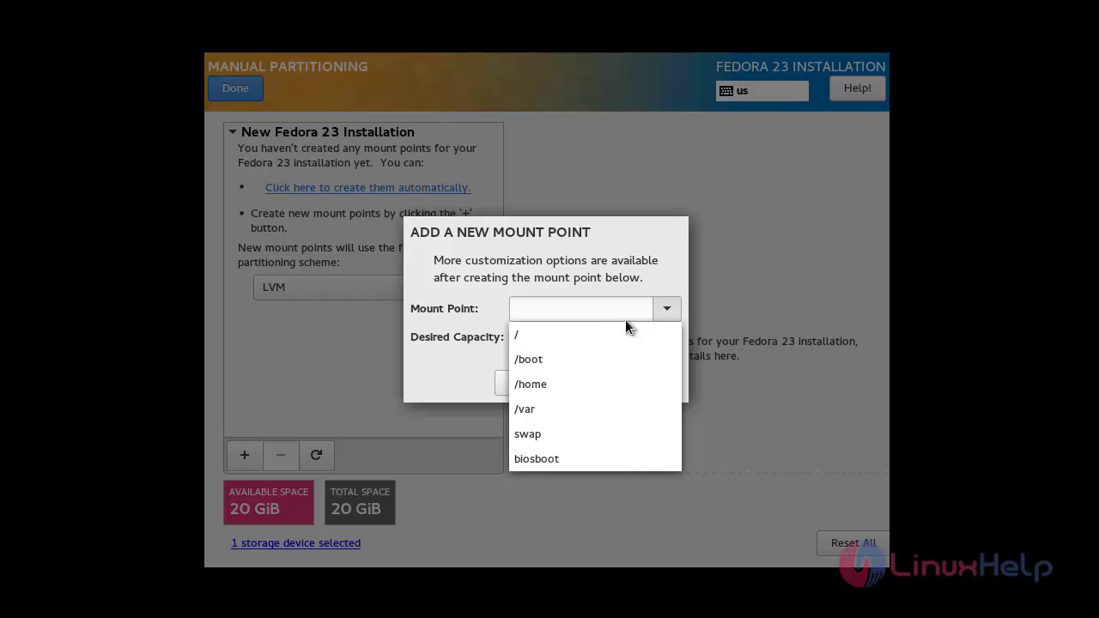
click(594, 353)
click(534, 334)
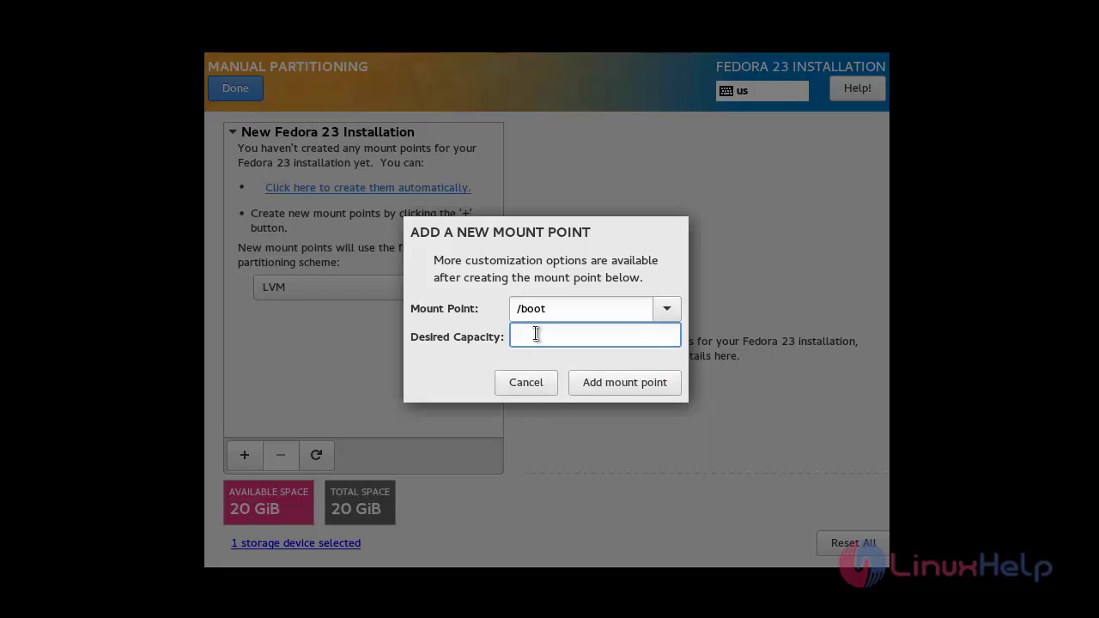
text(300M)
click(617, 383)
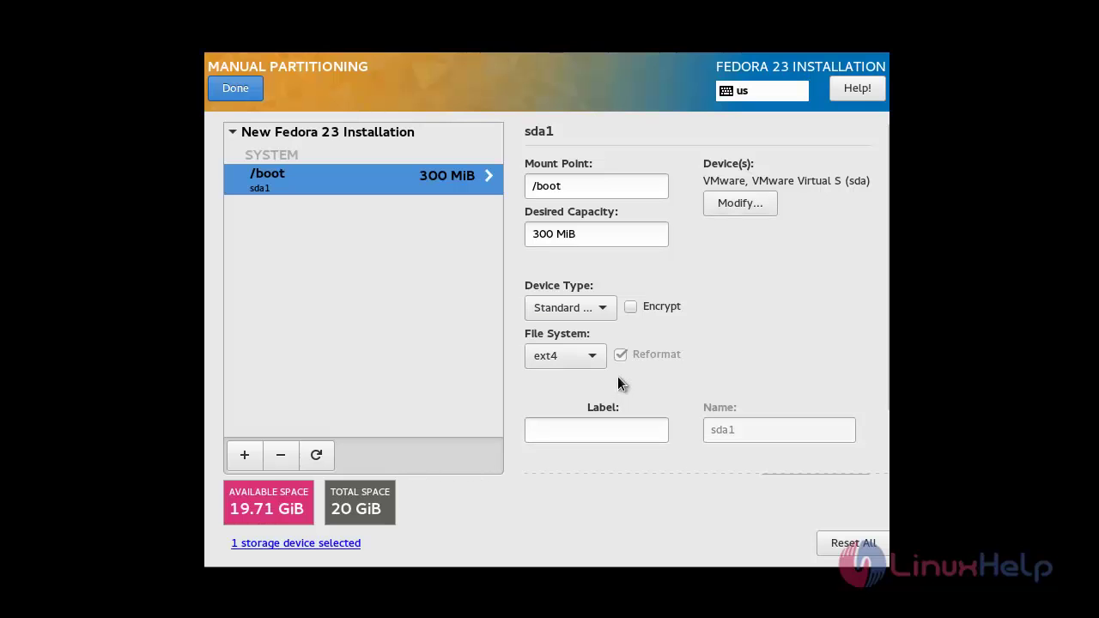
Add a swap mount point with 2048M desired capacity
click(245, 456)
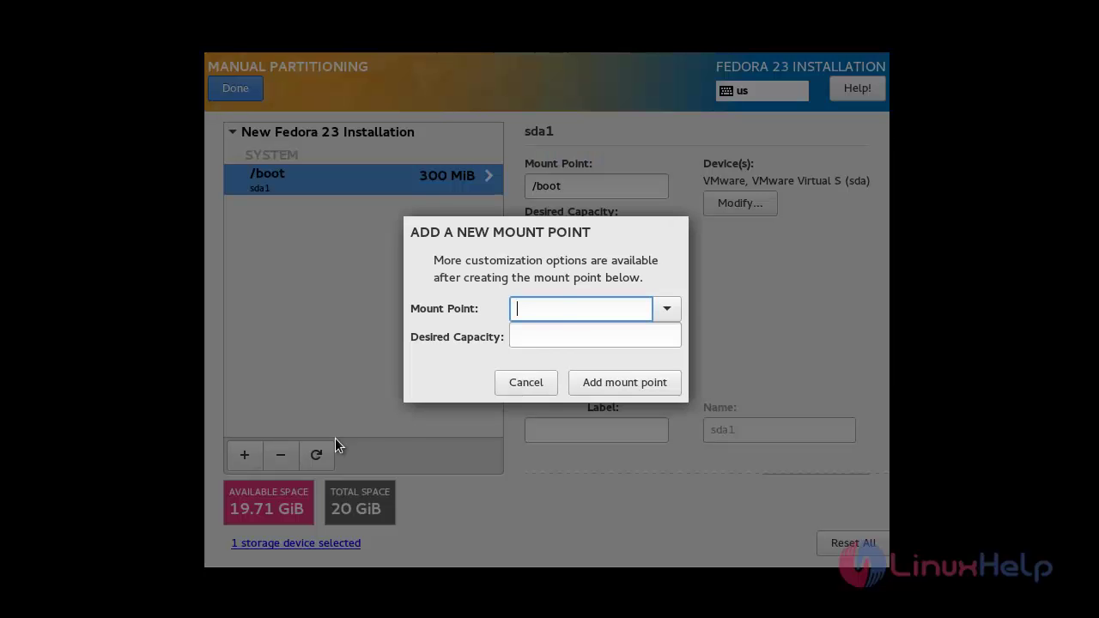
click(667, 308)
click(588, 408)
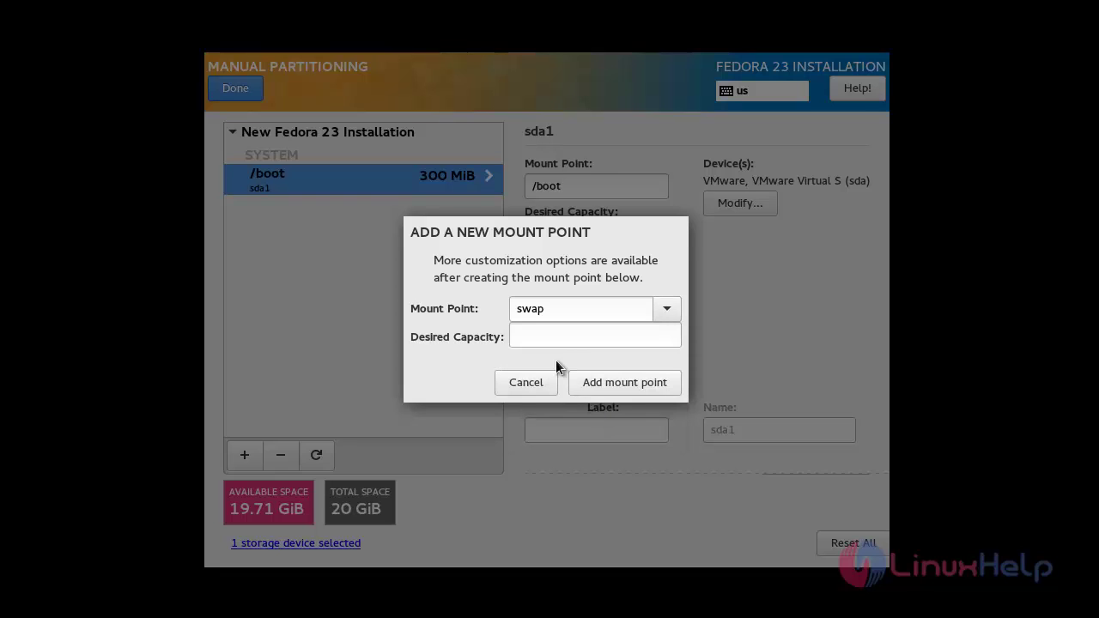
click(546, 338)
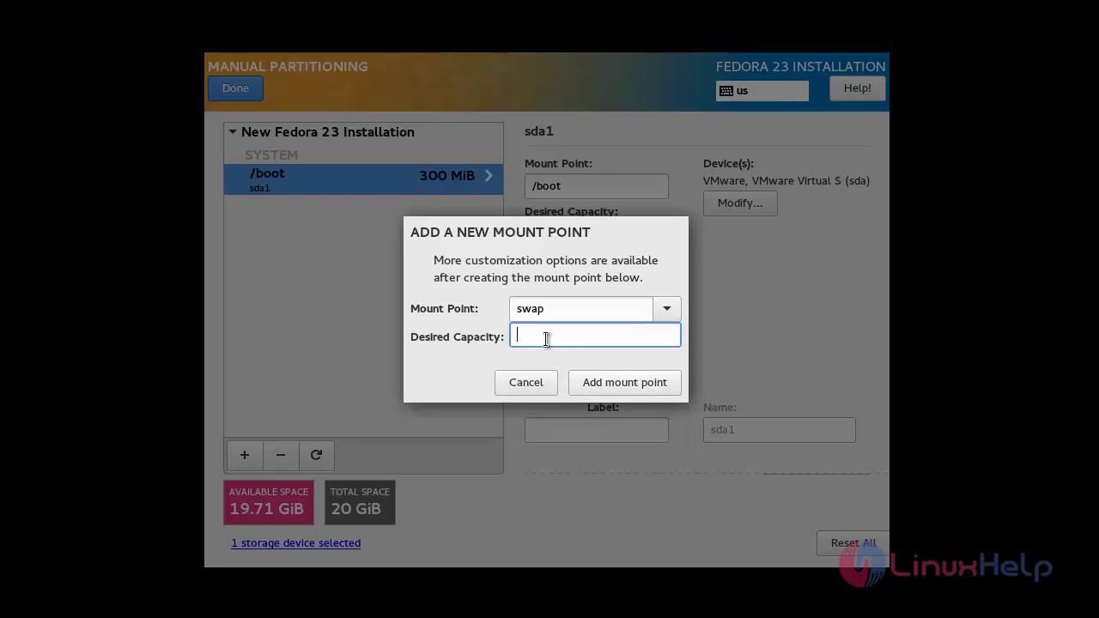
text(20)
text(1)
key(BackSpace)
text(48M)
click(612, 379)
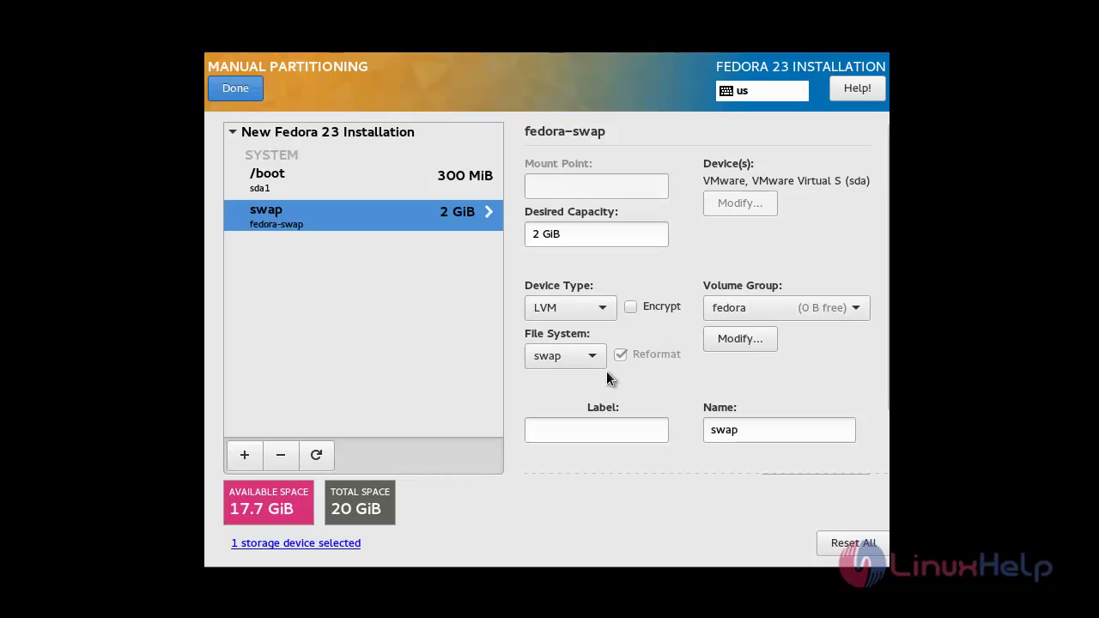
Add a 15G / mount point and change its file system from xfs to ext4
click(244, 461)
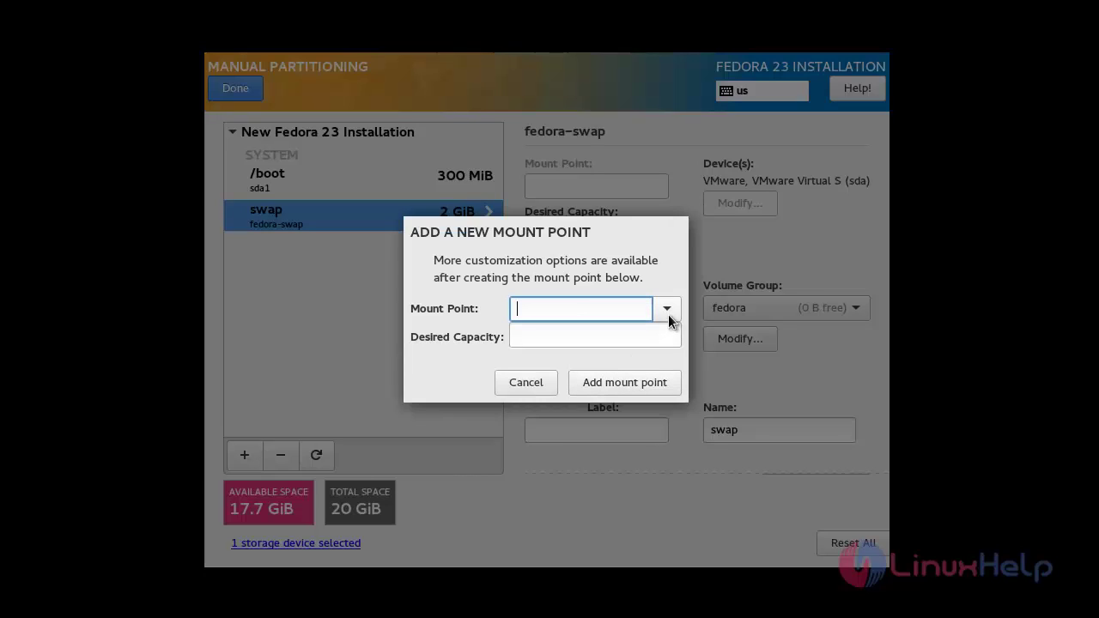
click(668, 314)
click(611, 332)
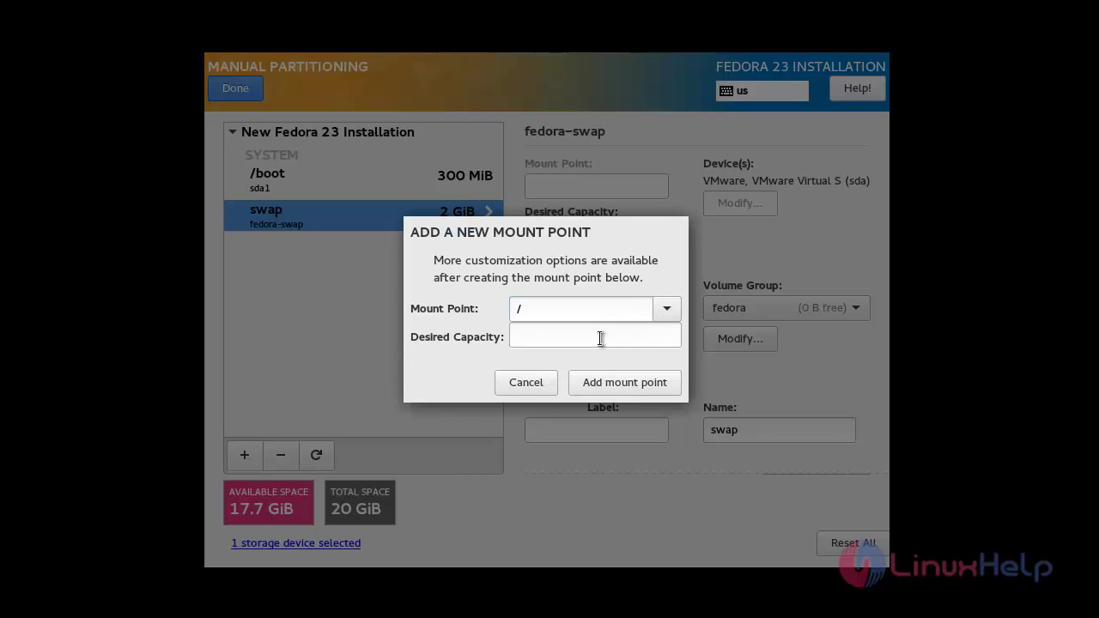
click(600, 337)
text(15)
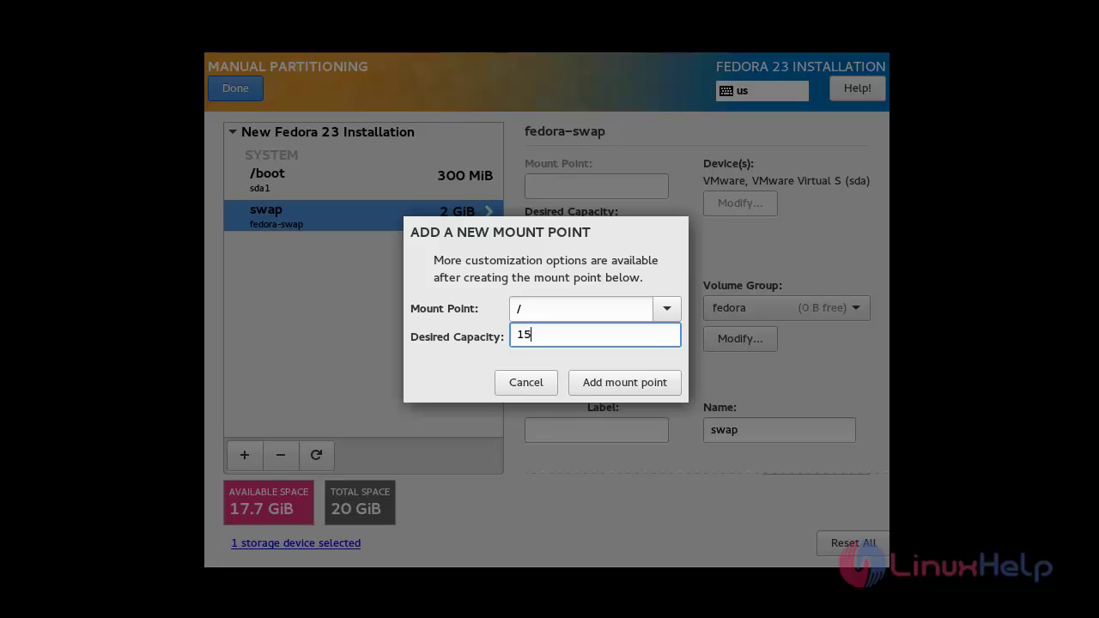
text(G)
click(631, 383)
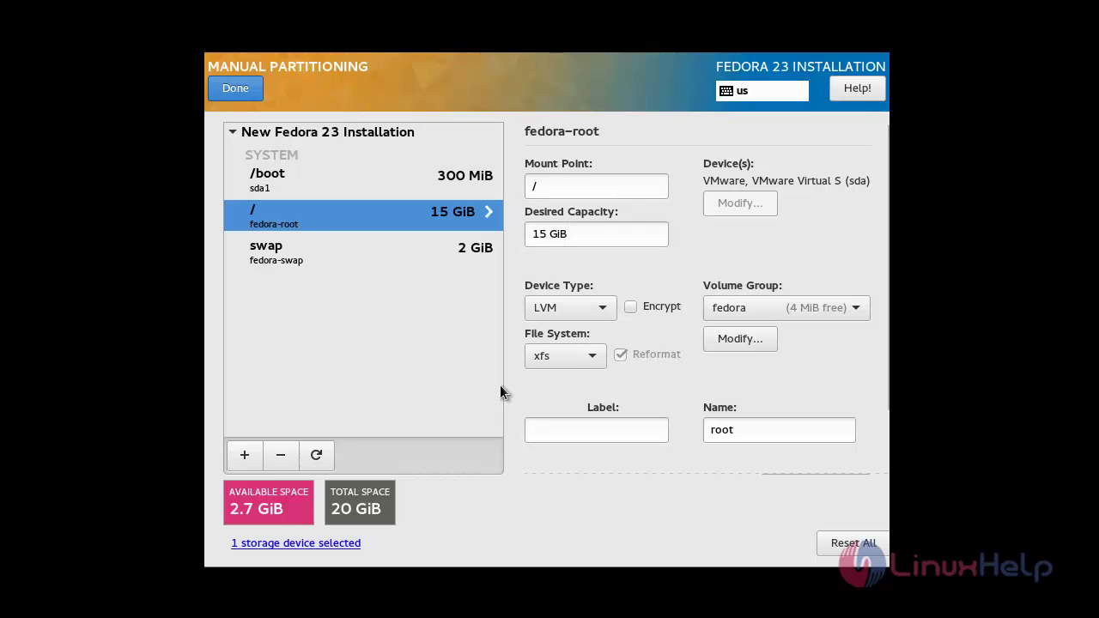
click(560, 357)
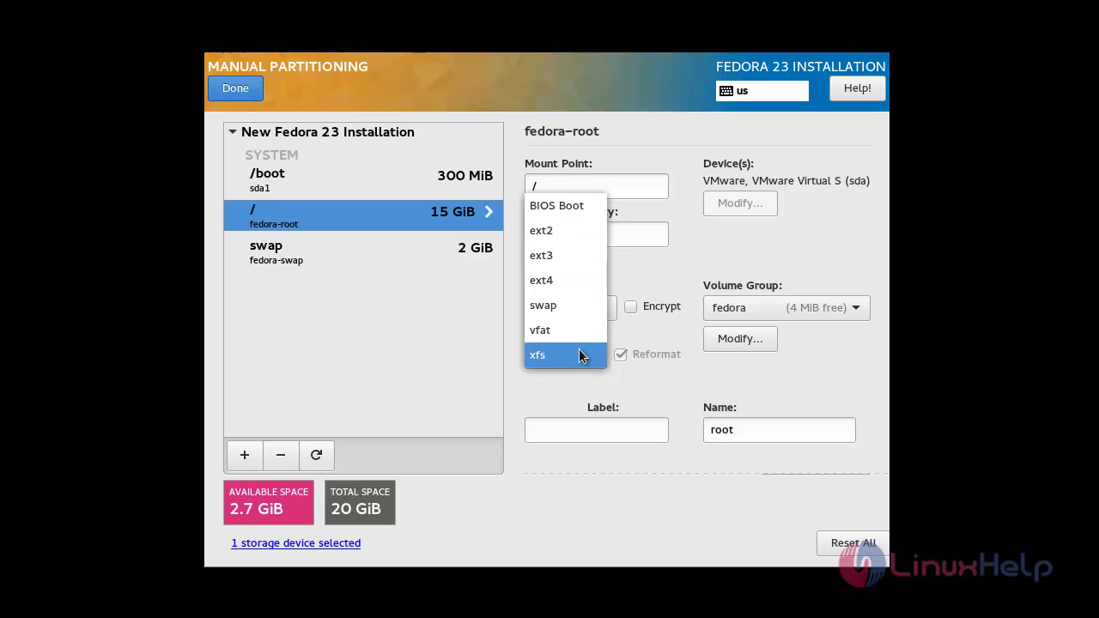
click(555, 284)
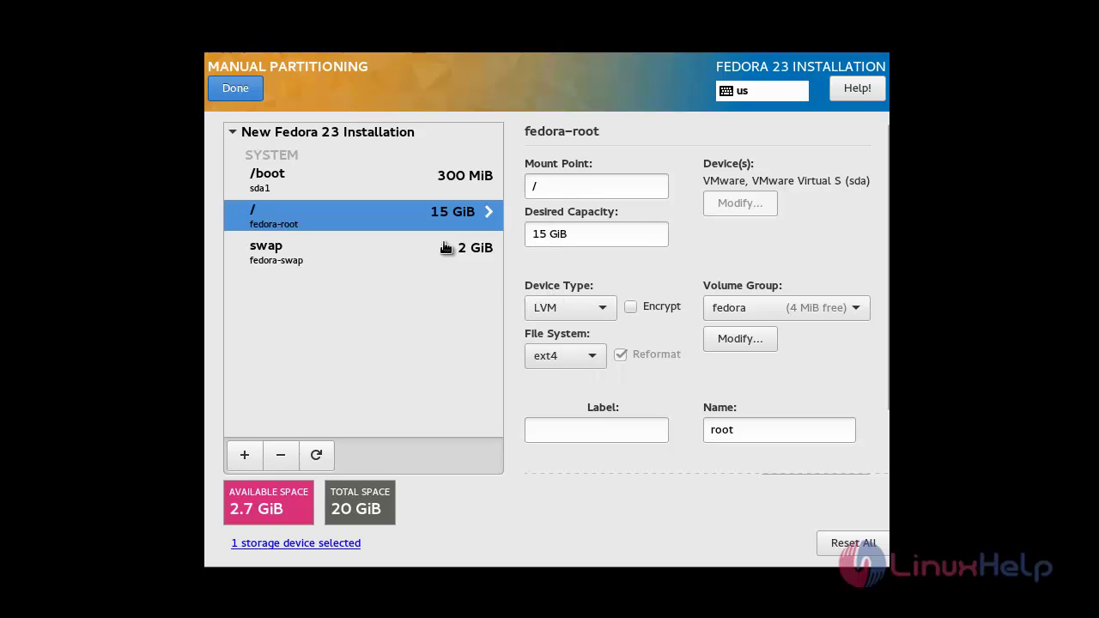
Finish manual partitioning and accept the changes in the Summary of Changes dialog
click(237, 89)
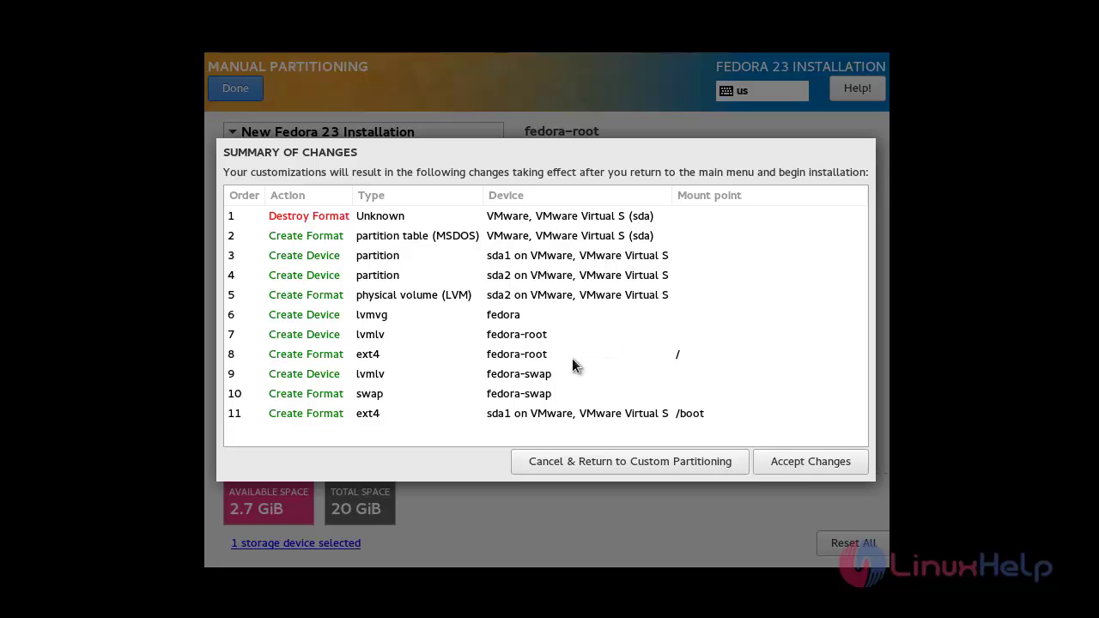
click(811, 461)
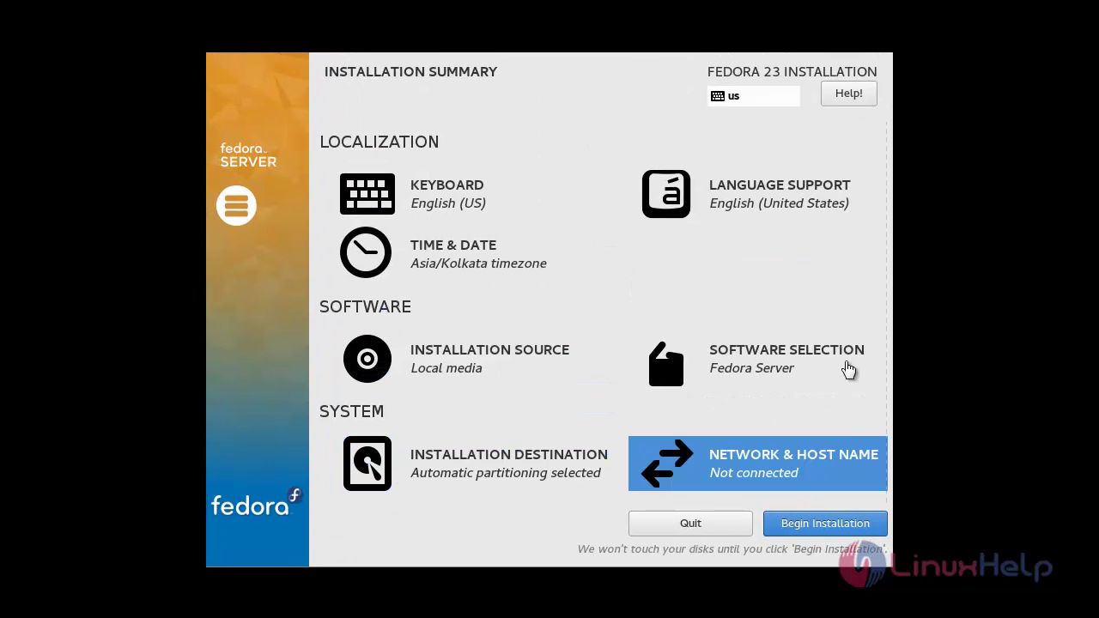
Replace the host name localhost.localdomain with linuxhelp under Network & Host Name
click(746, 459)
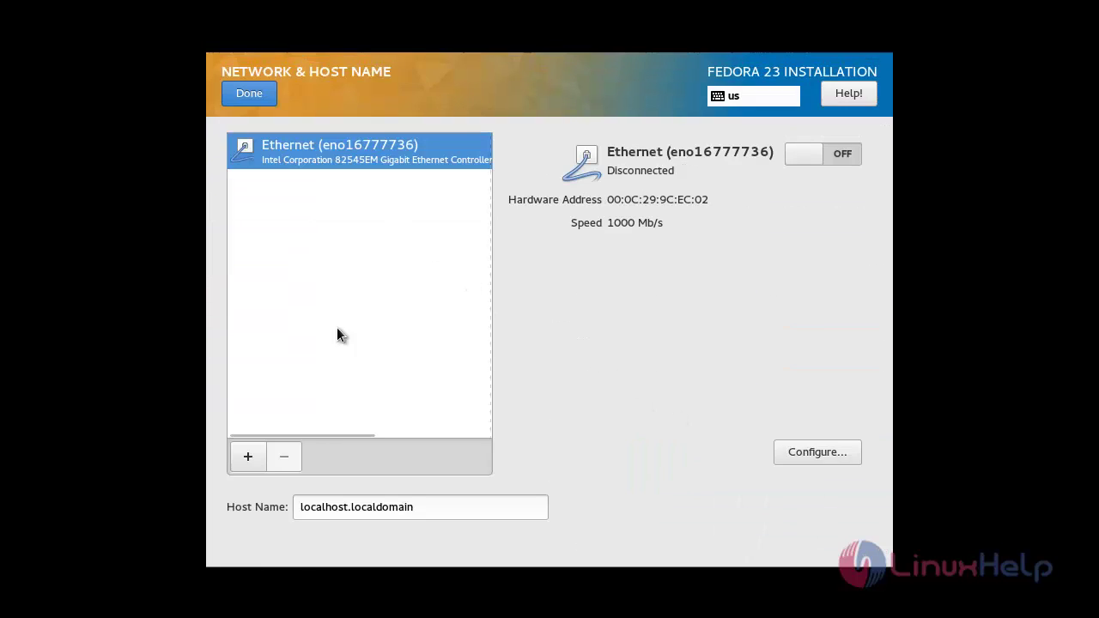
drag(440, 510, 289, 503)
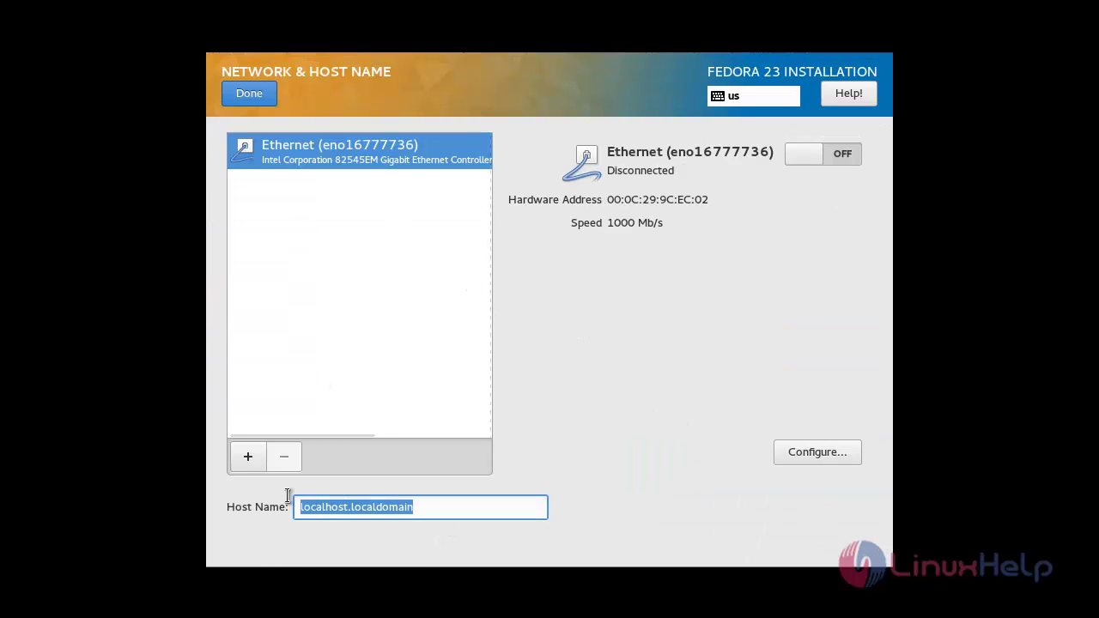
text(li)
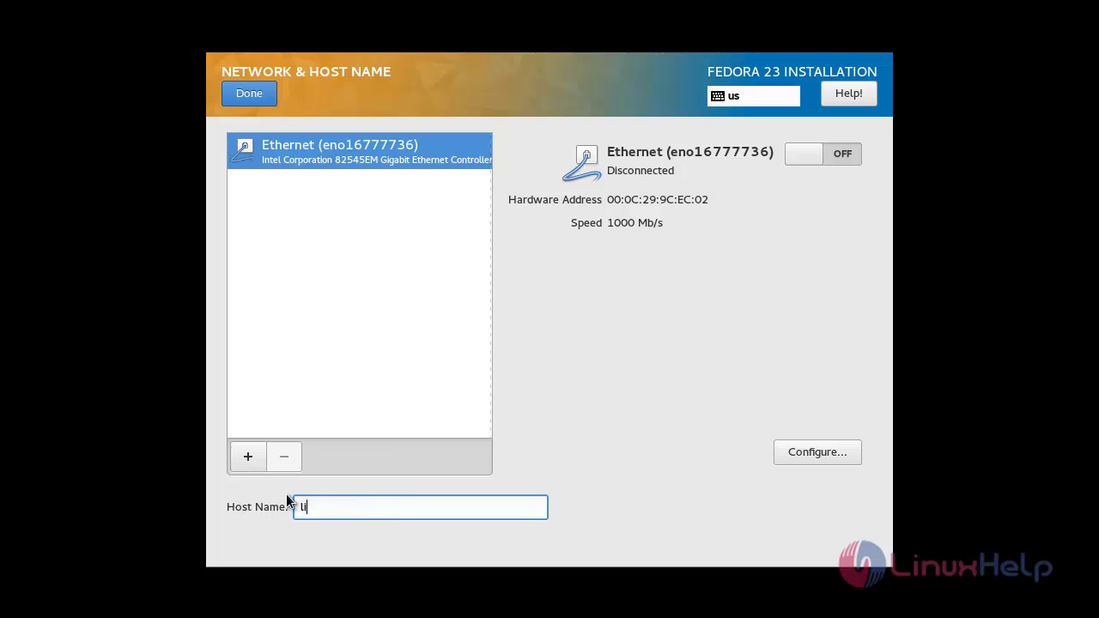
text(nuxhelp)
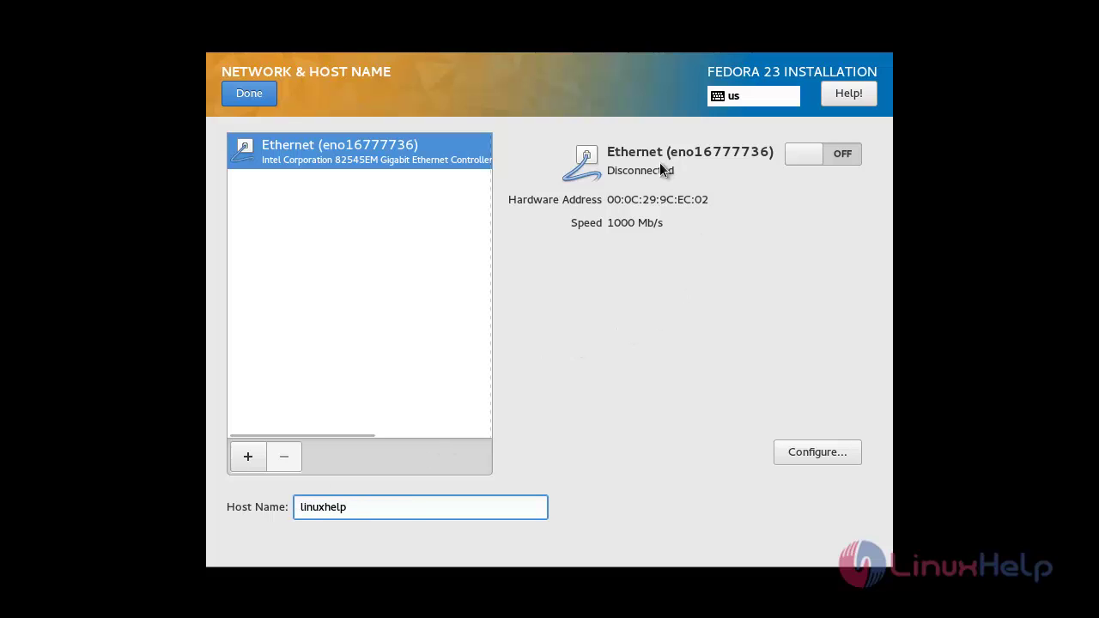
click(825, 455)
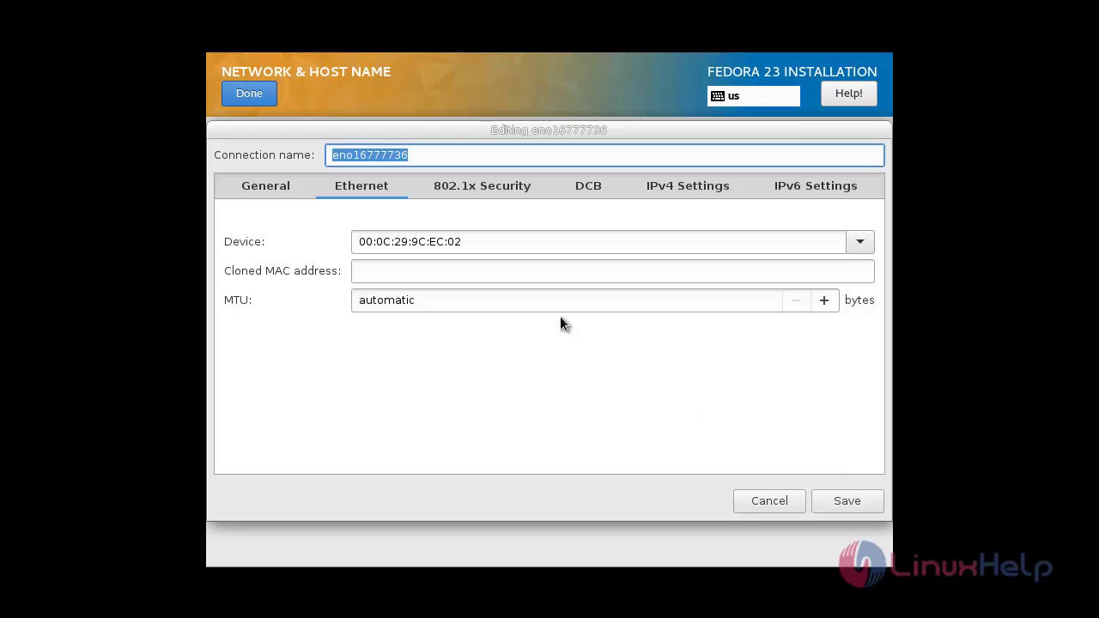
Set IPv4 to Manual with address 192.168.5.196 and gateway 192.168.5.1
click(659, 184)
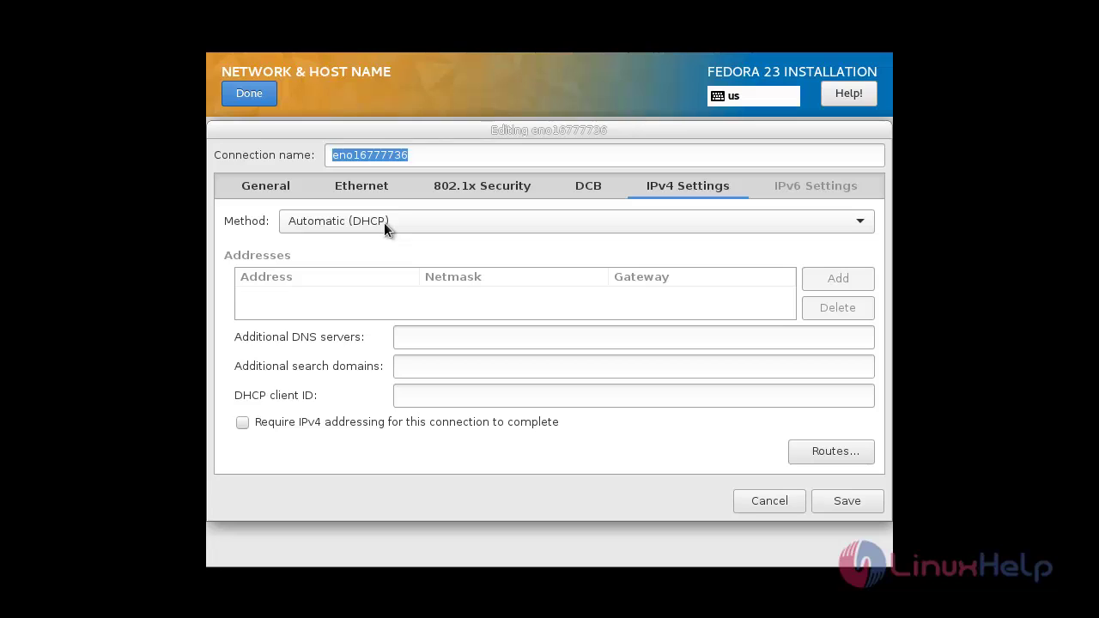
click(384, 223)
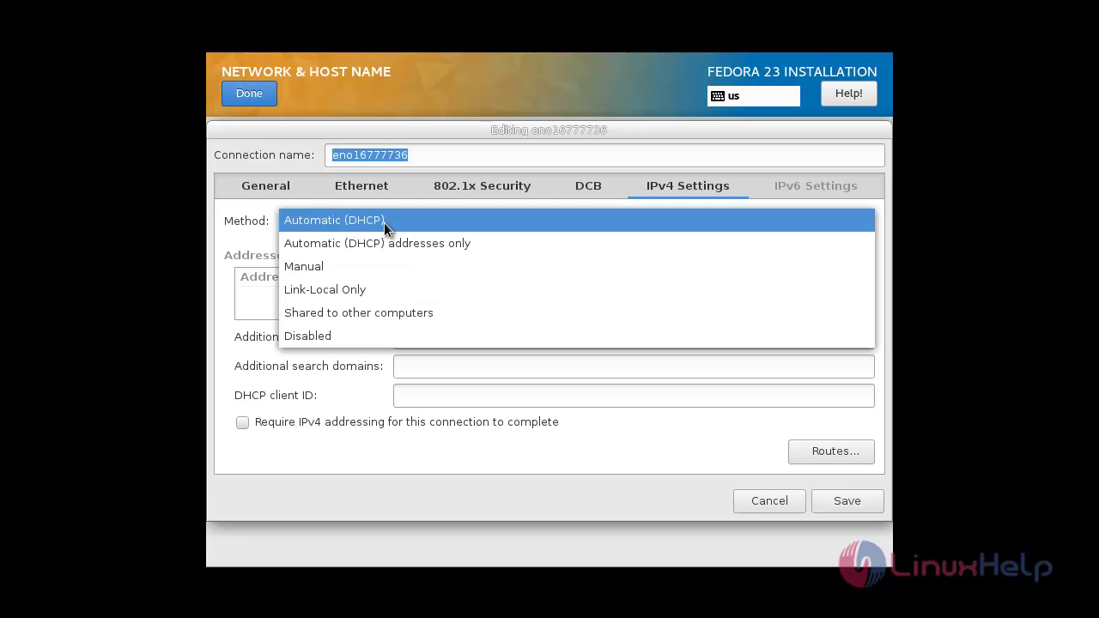
click(367, 266)
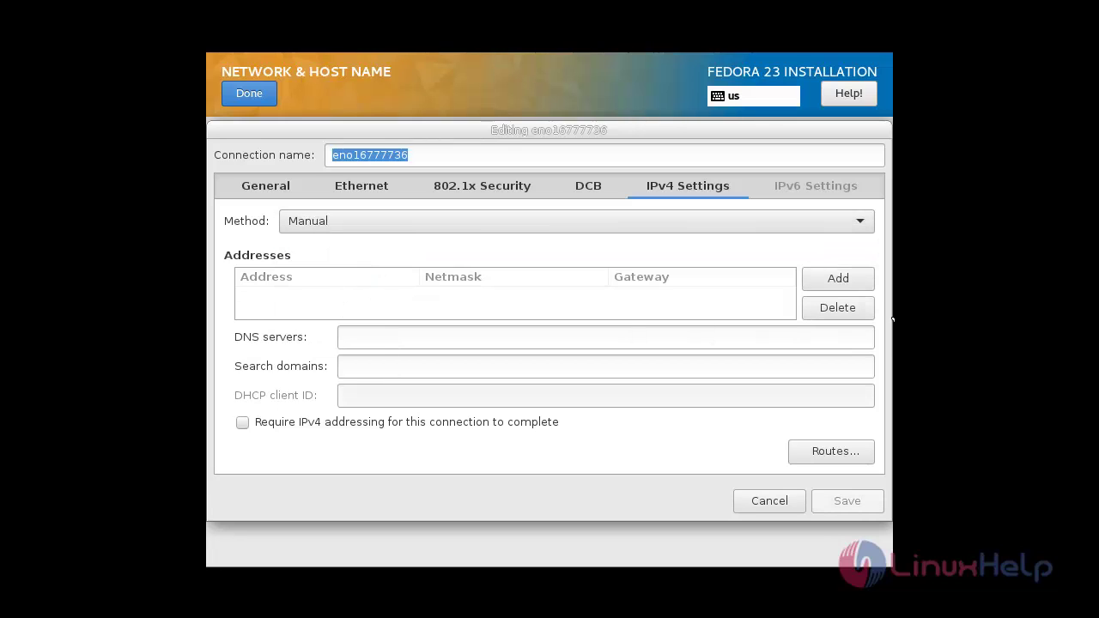
click(839, 283)
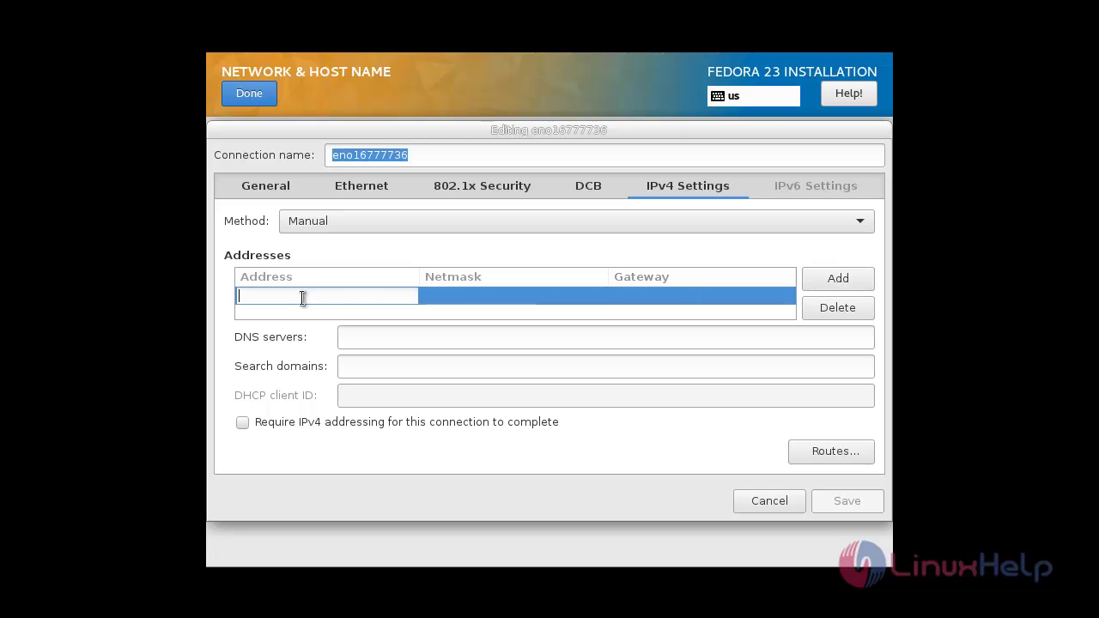
text(192.168.)
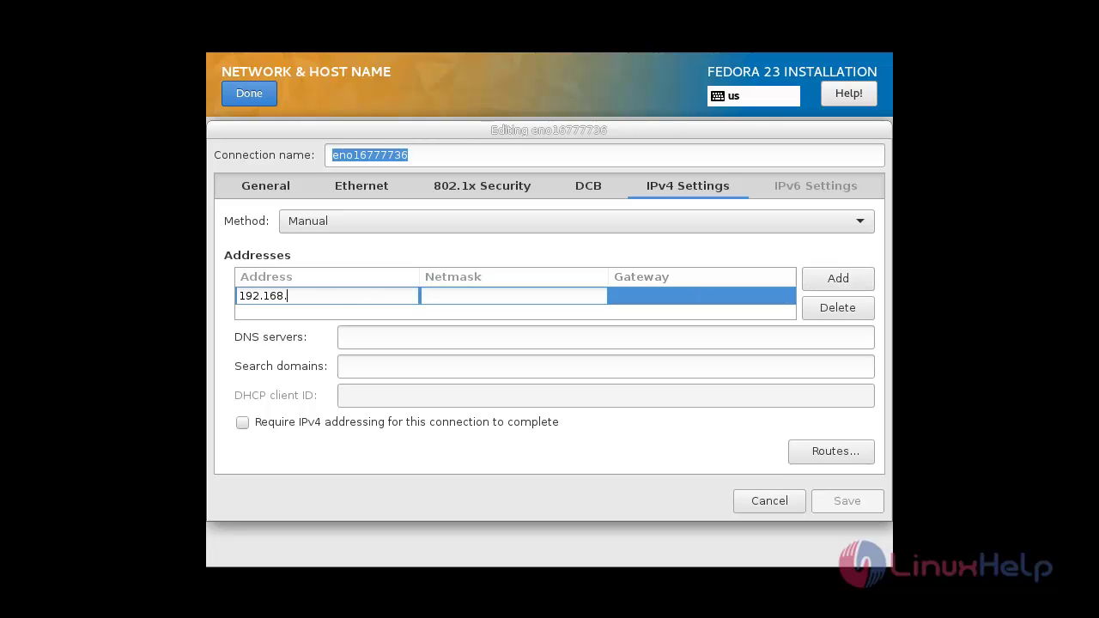
text(5.199)
key(BackSpace)
text(6)
key(Tab)
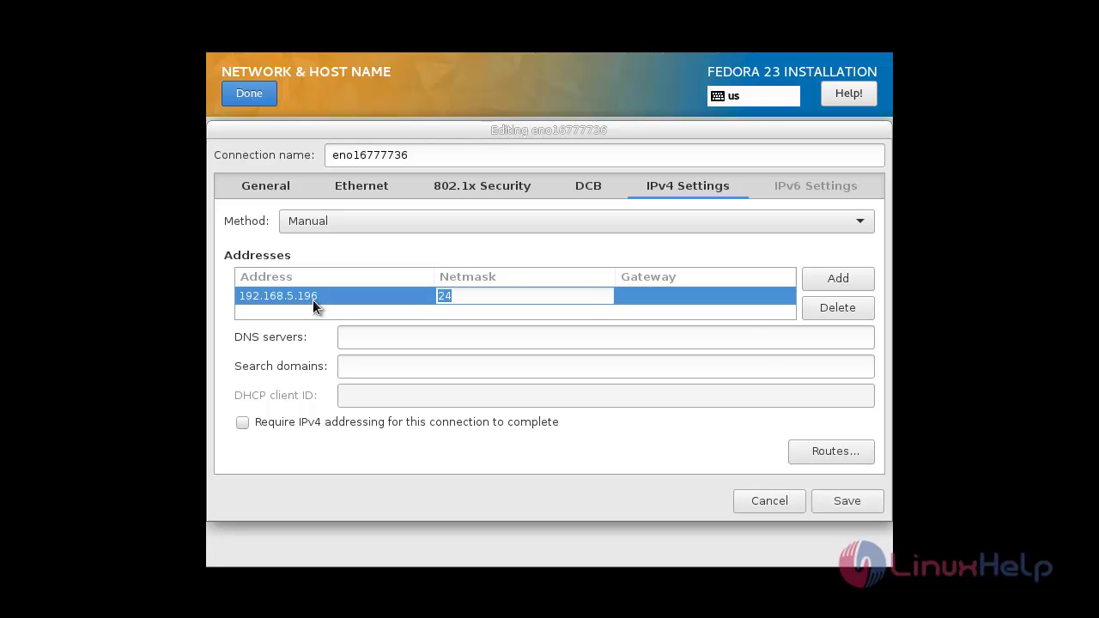
key(Tab)
text(192)
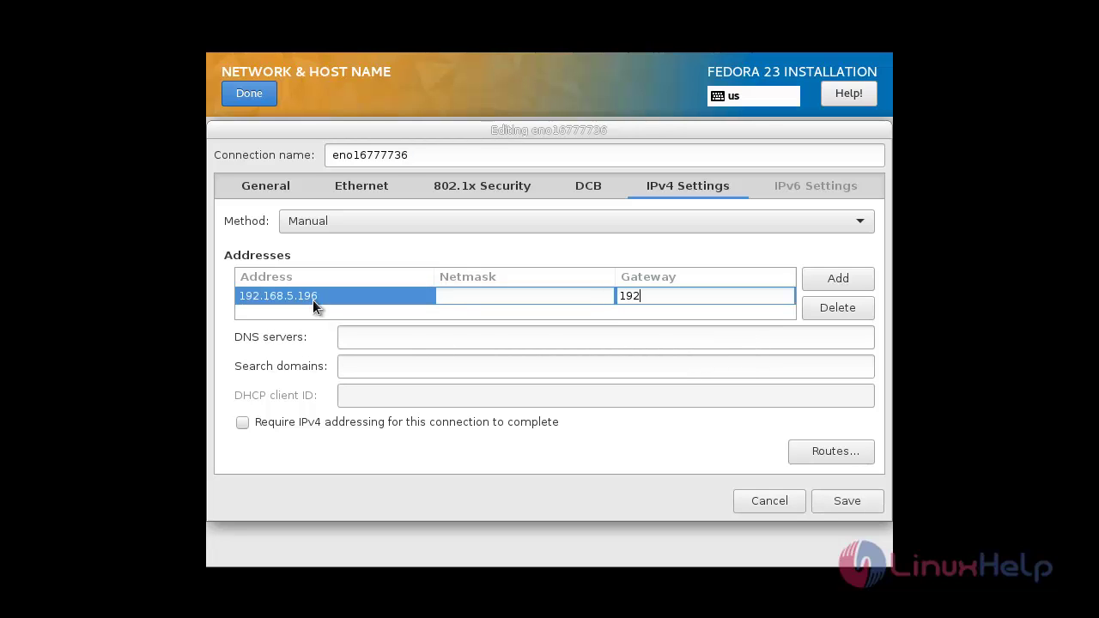
text(.168.5.1)
Enter DNS servers 8.8.8.8,8.8.4.4, require IPv4 addressing, and save the connection
click(353, 336)
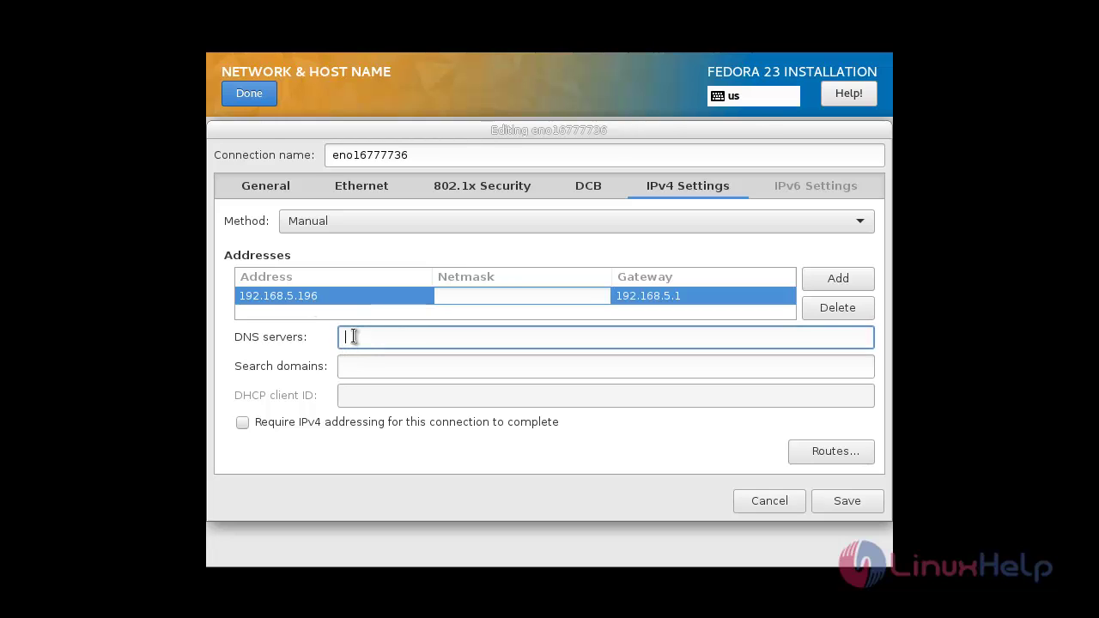
text(8.8.8.8)
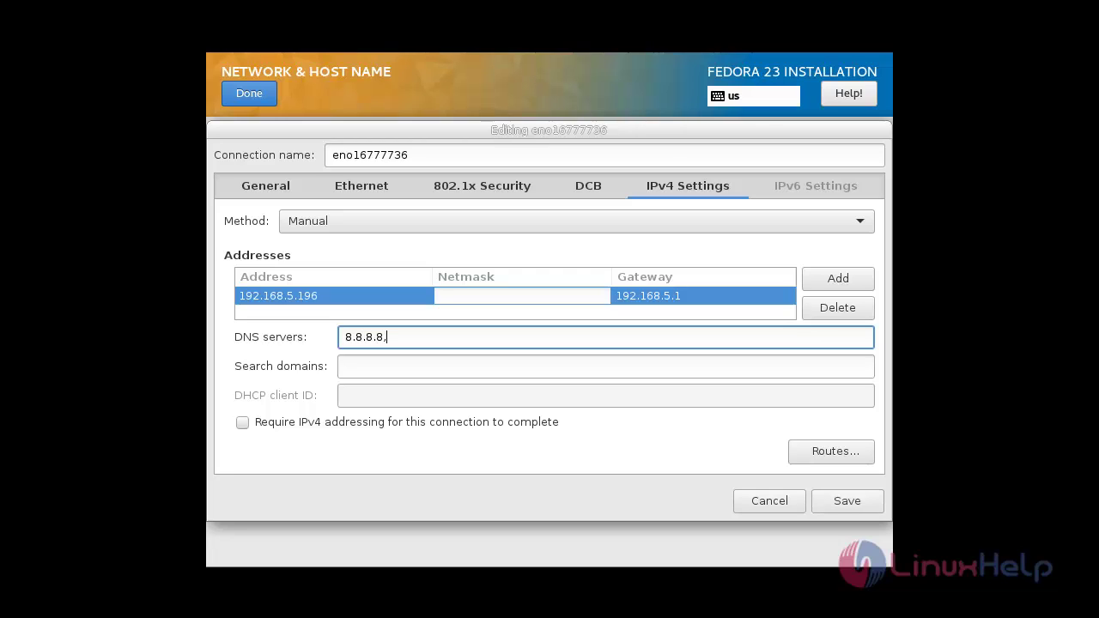
text(,8.8.)
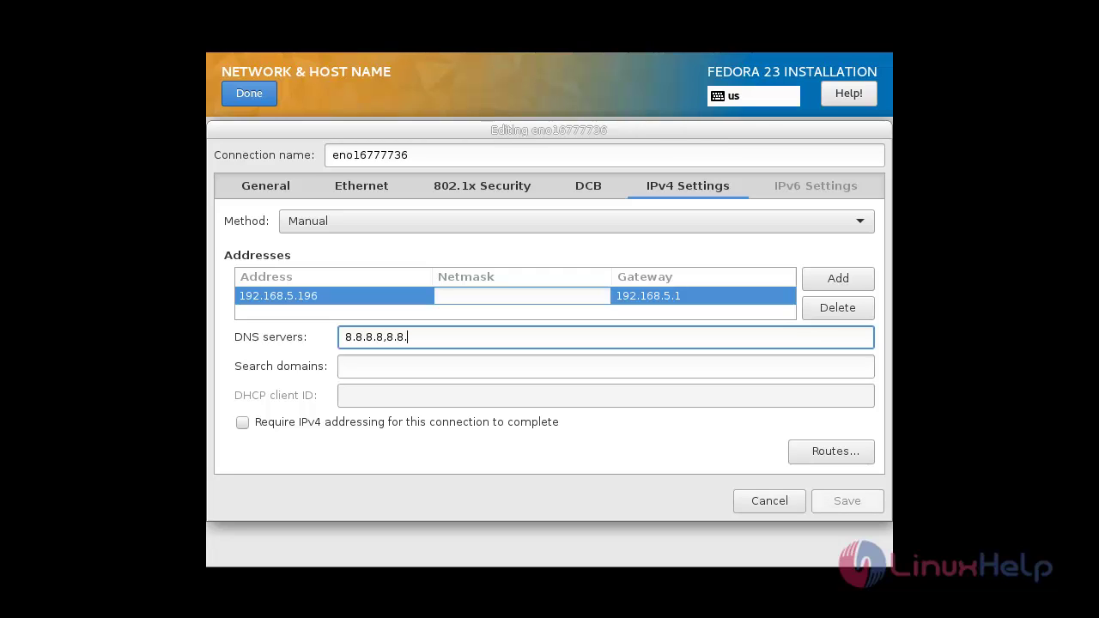
text(4.4)
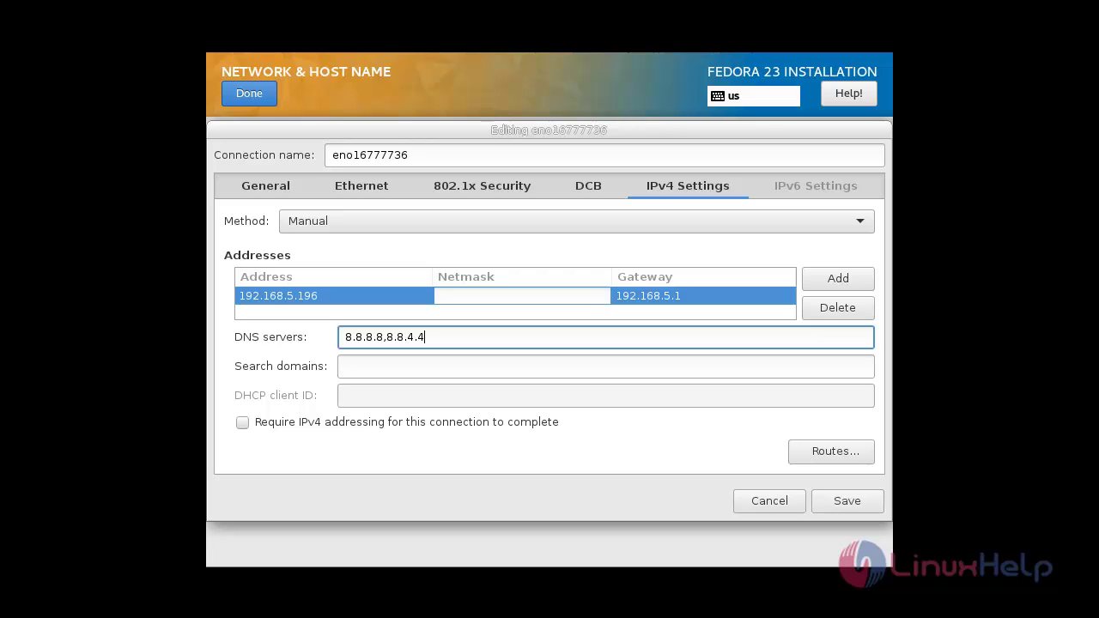
click(246, 423)
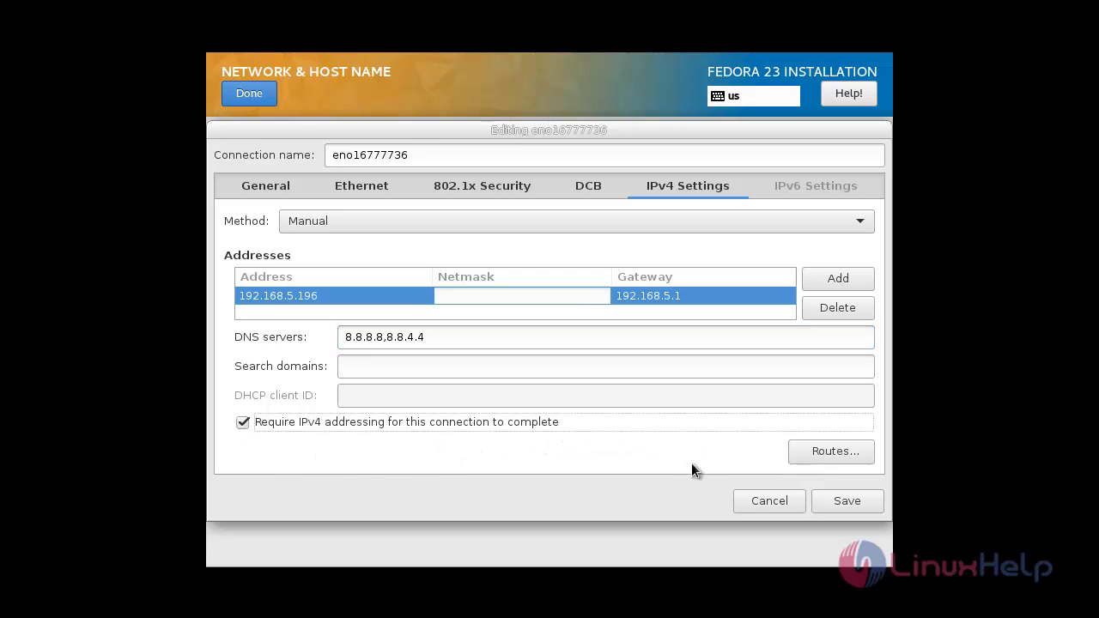
click(840, 504)
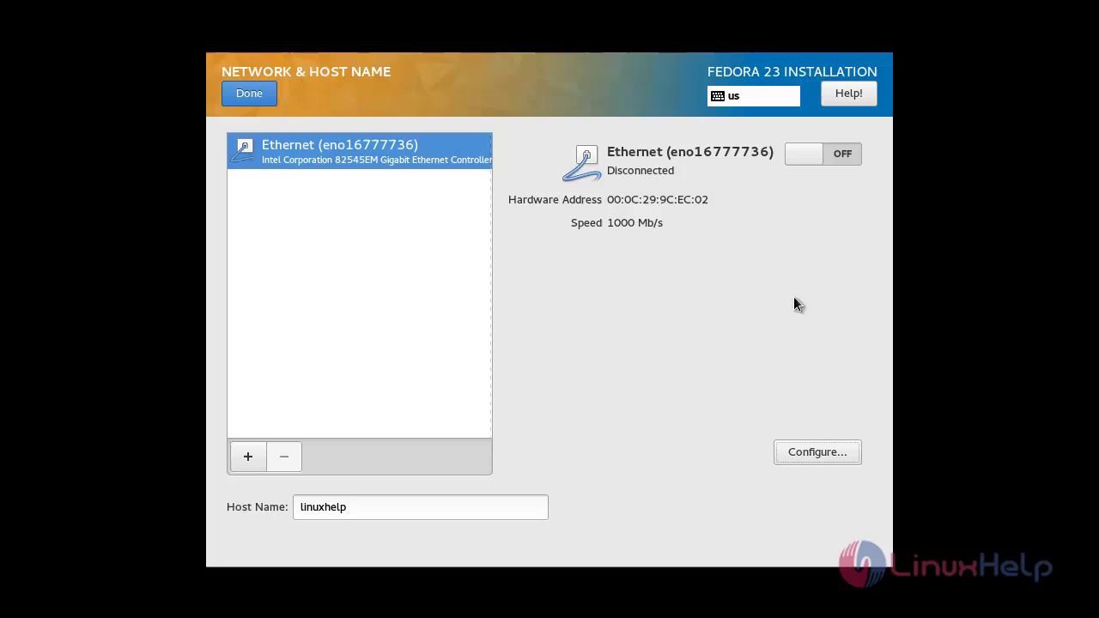
Switch the Ethernet connection on, return to the summary, and begin the Fedora Server installation
click(818, 153)
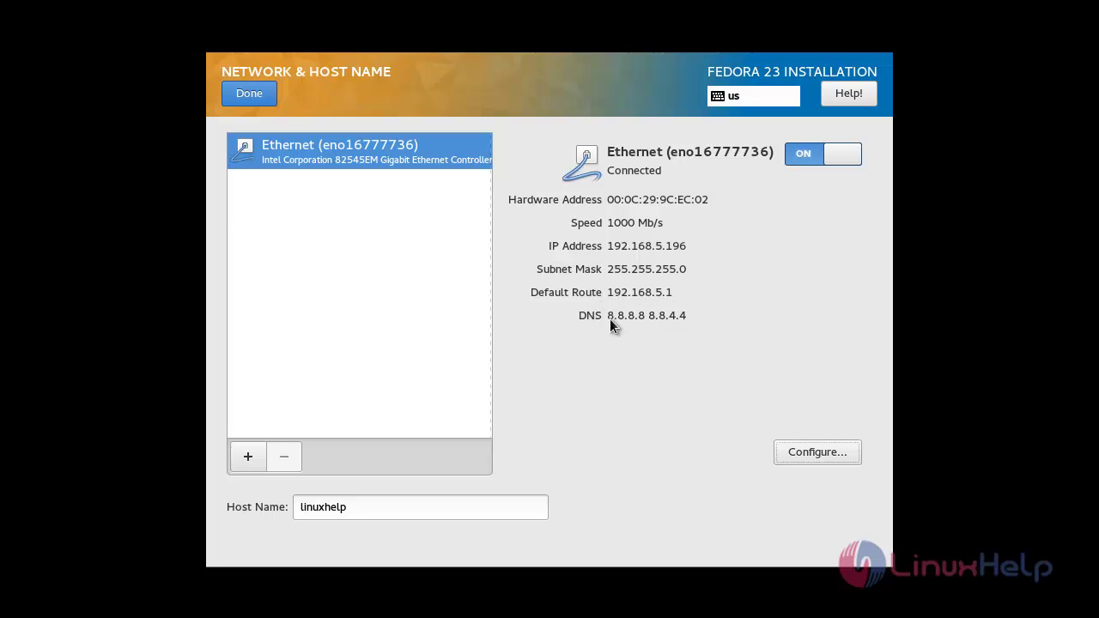
click(250, 94)
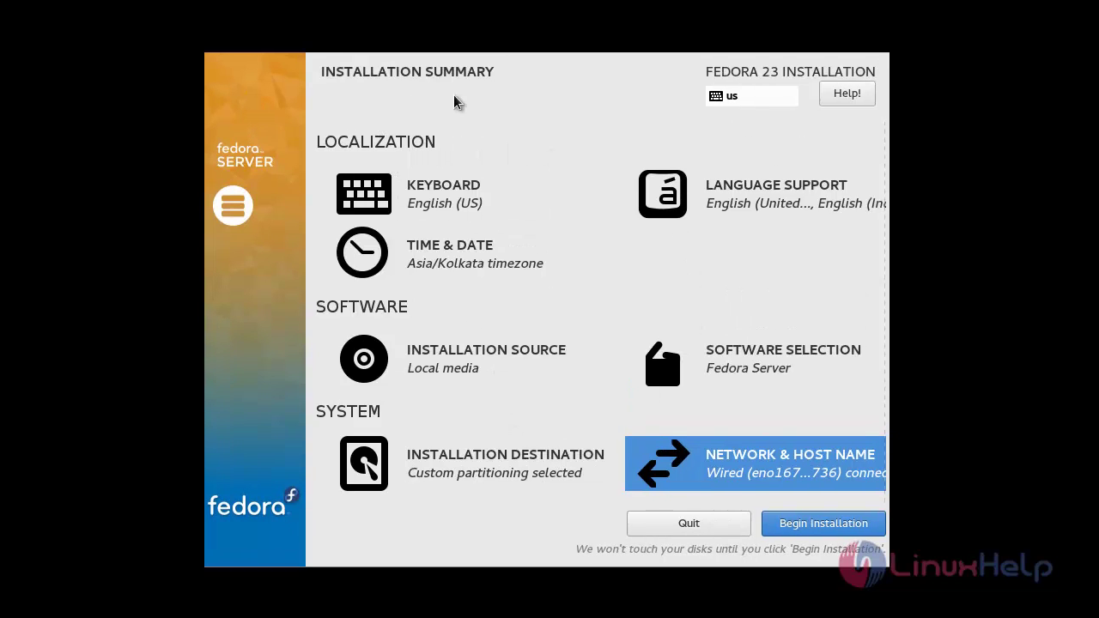
click(807, 529)
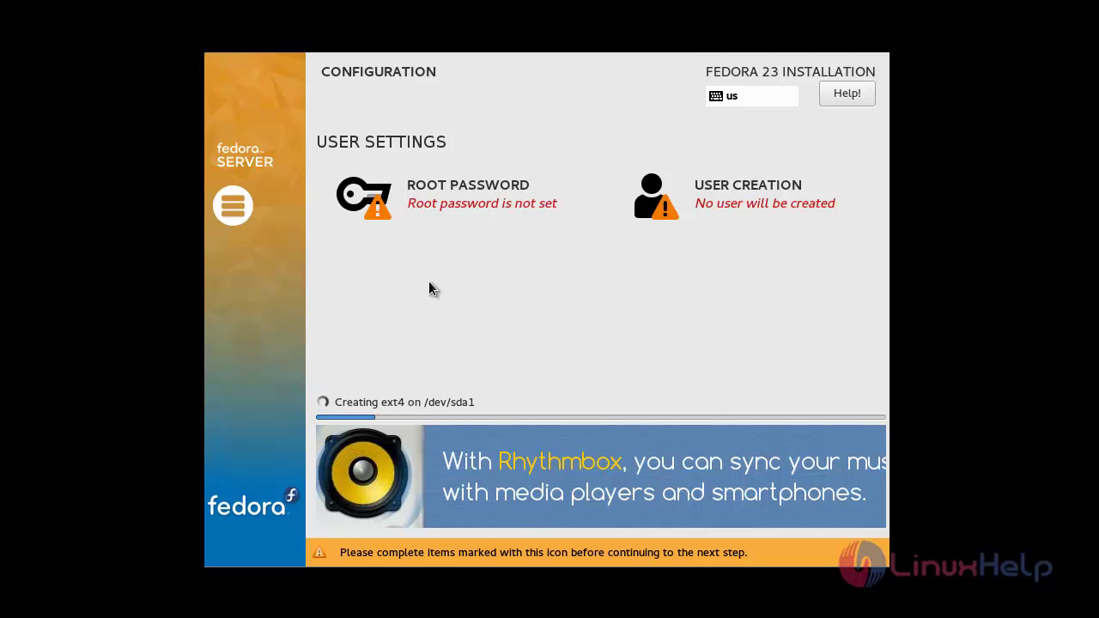
Enter and confirm a root password, accepting it despite the weak-password warning
click(433, 193)
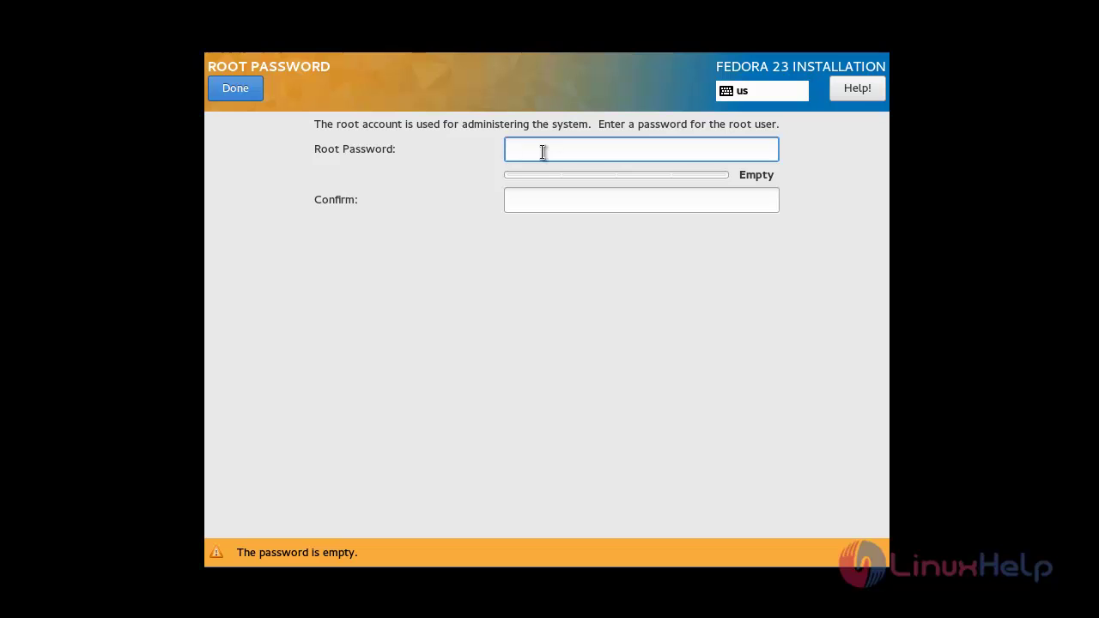
text(******)
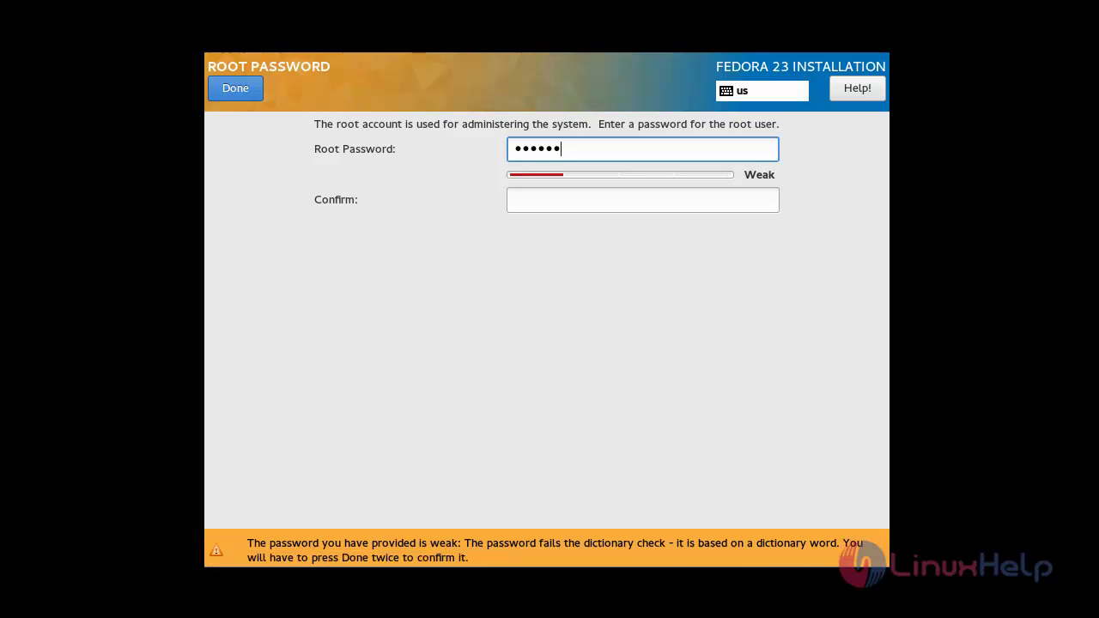
key(Tab)
text(*****)
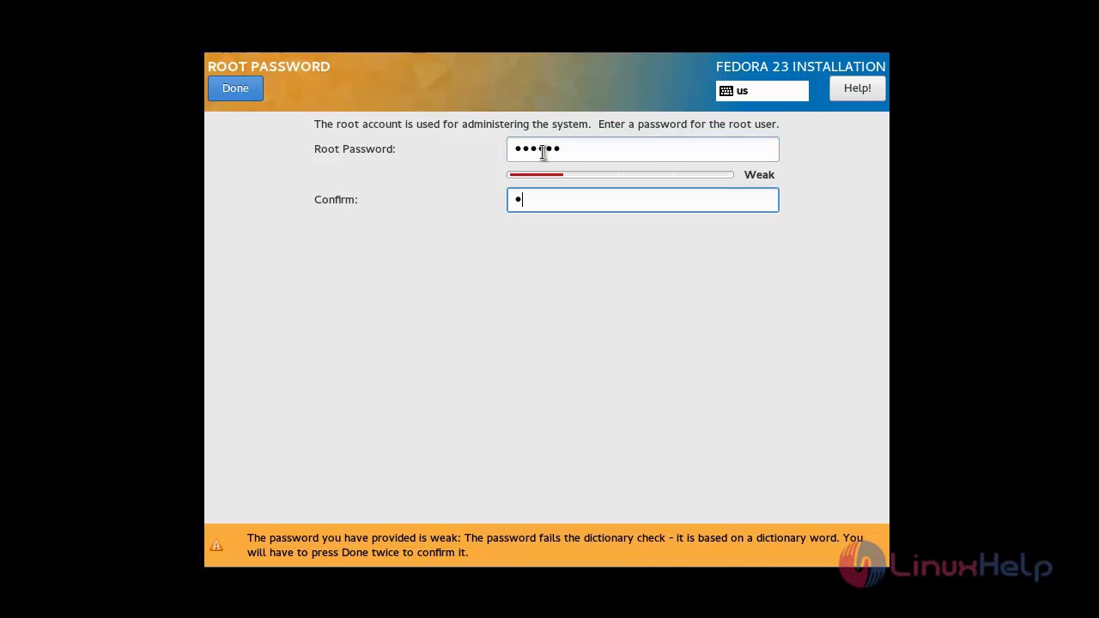
text(*)
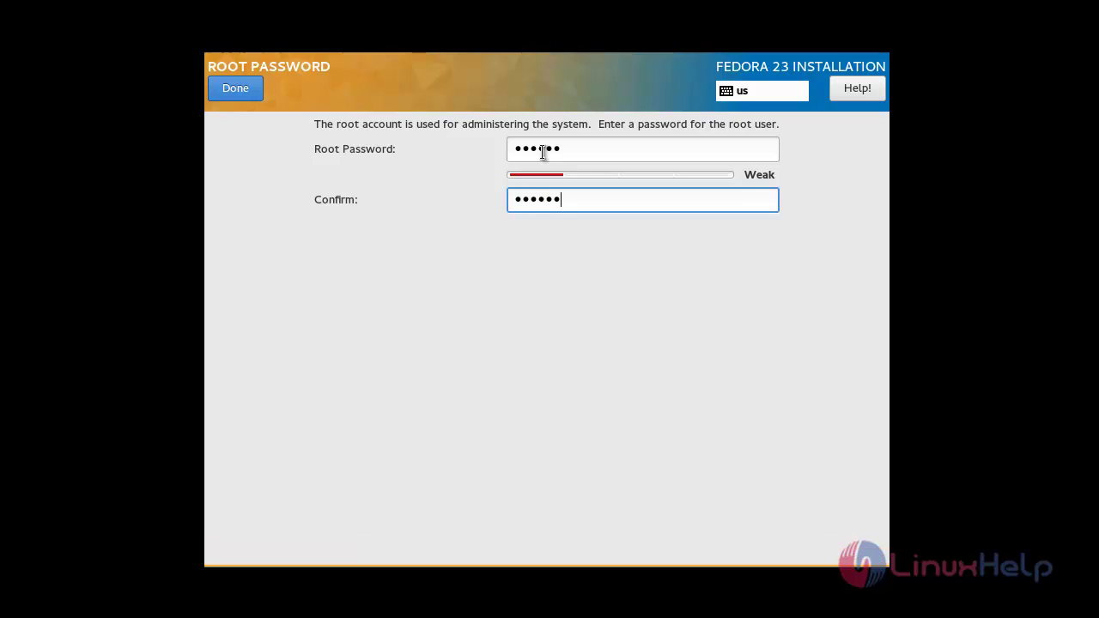
click(233, 88)
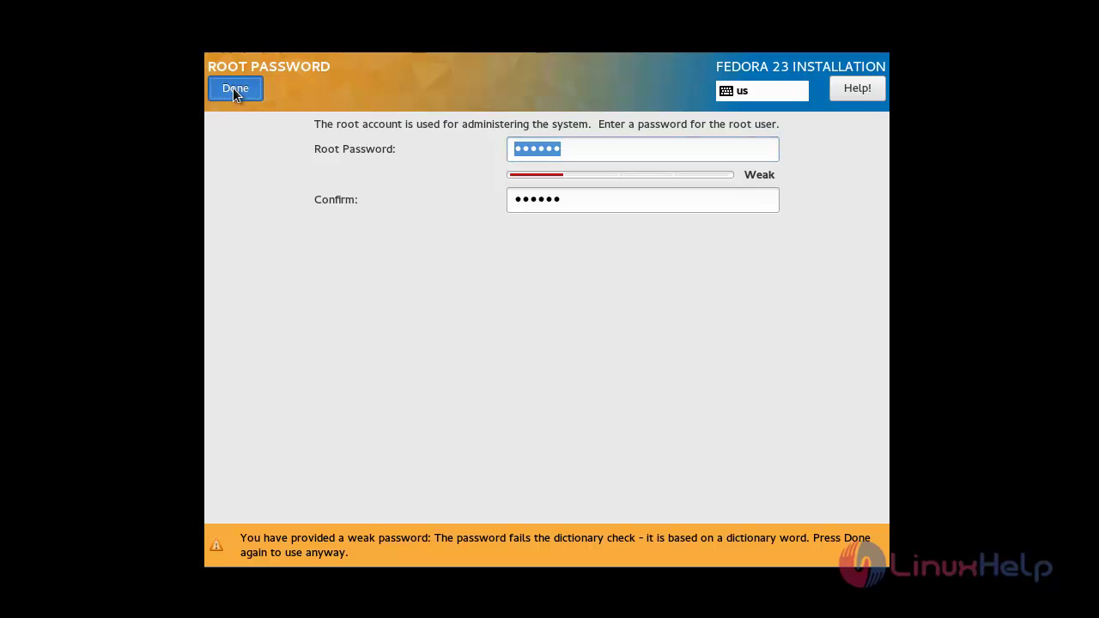
click(232, 87)
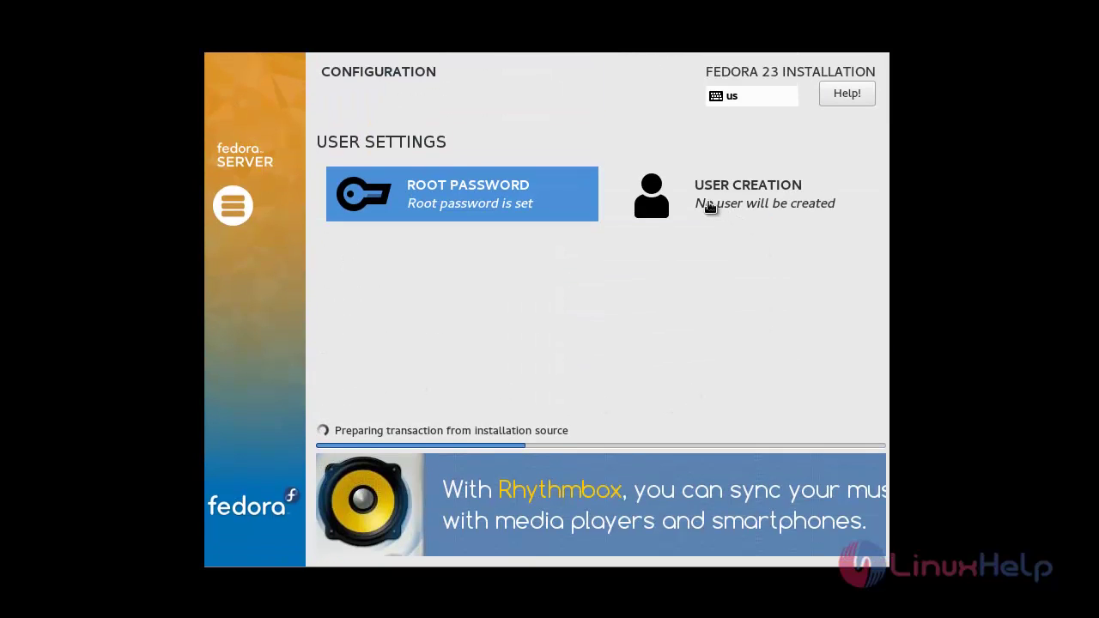
Create user 'user1' with a confirmed password, accepting the weak-password warning
click(748, 190)
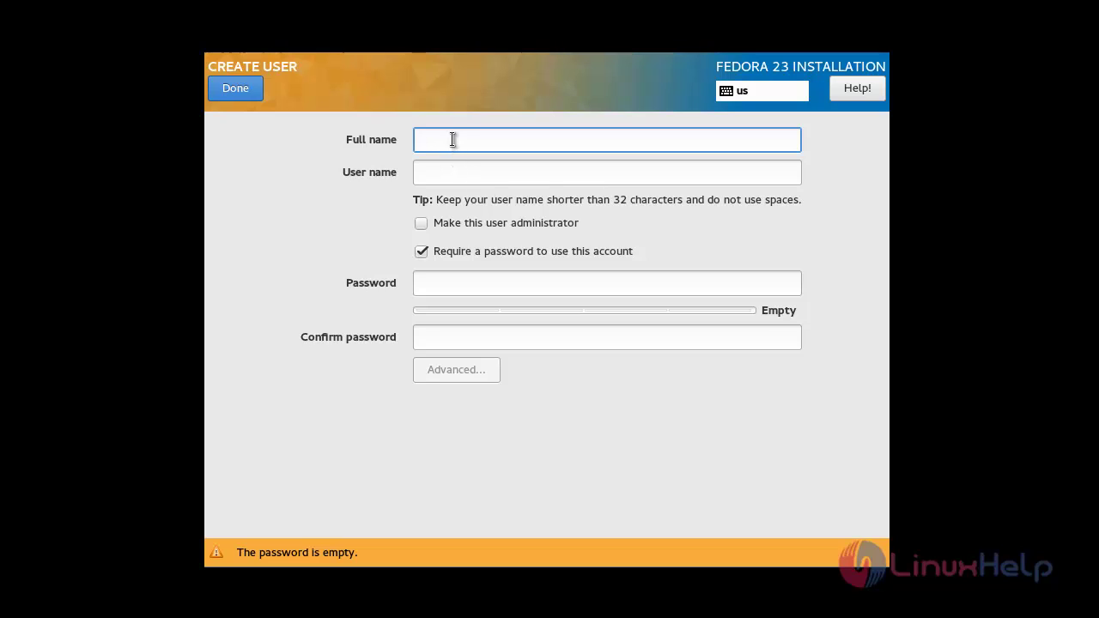
text(user1)
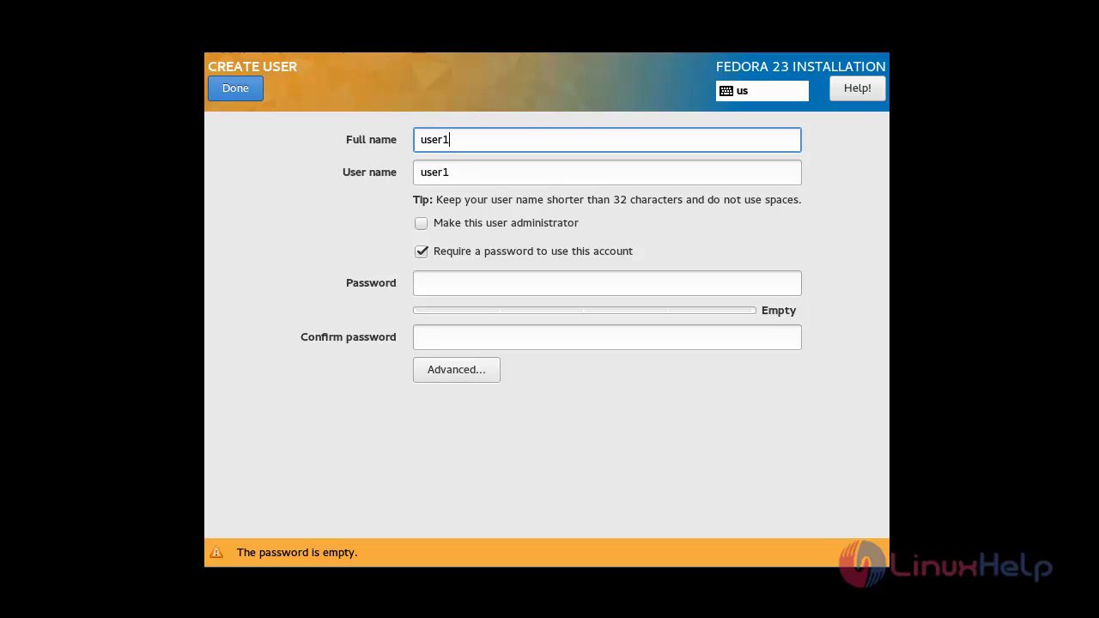
click(440, 282)
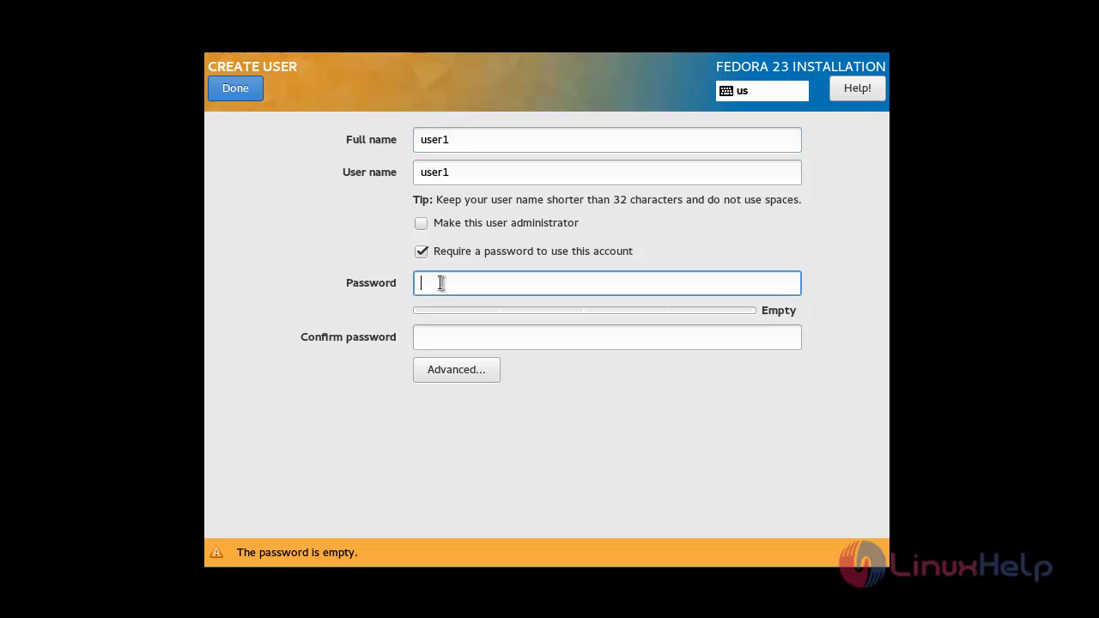
key(Tab)
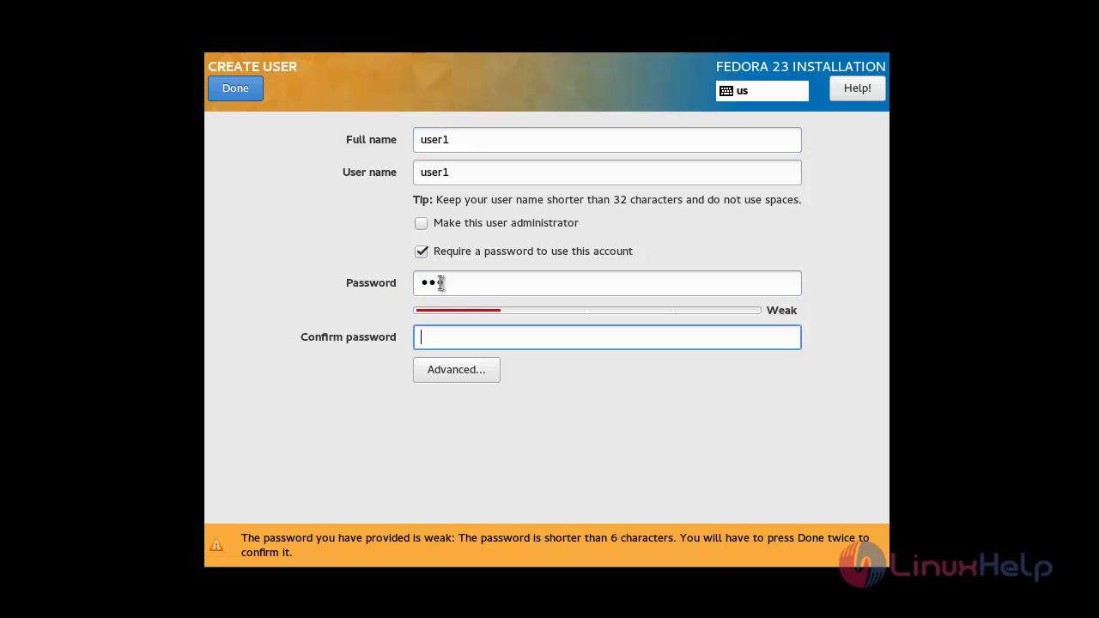
click(243, 94)
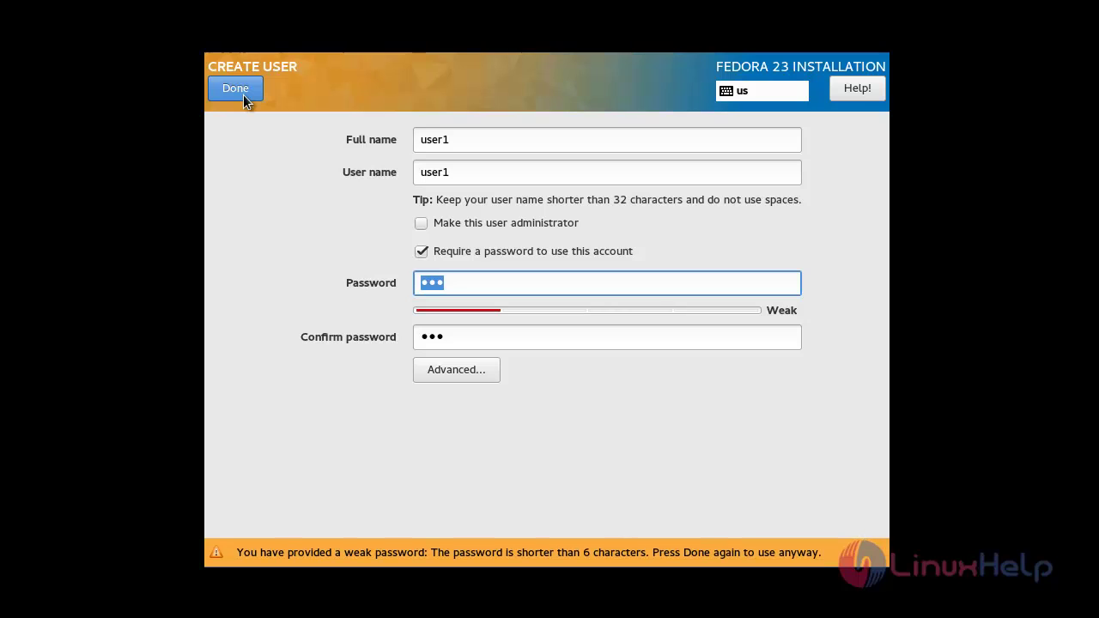
click(243, 95)
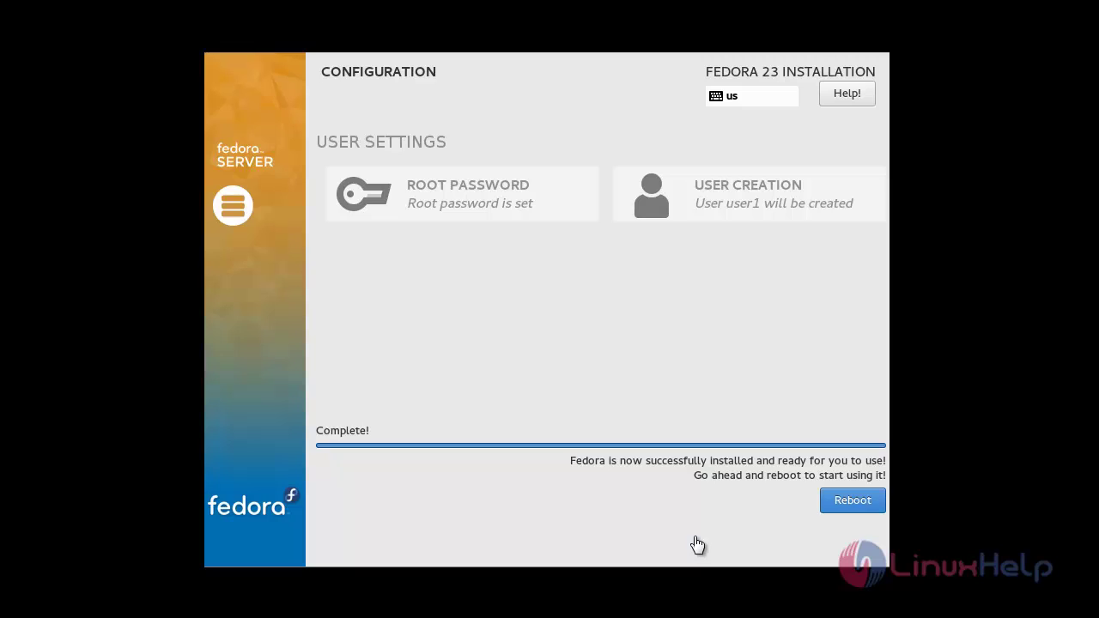
Reboot into the newly installed Fedora 23 Server
click(847, 508)
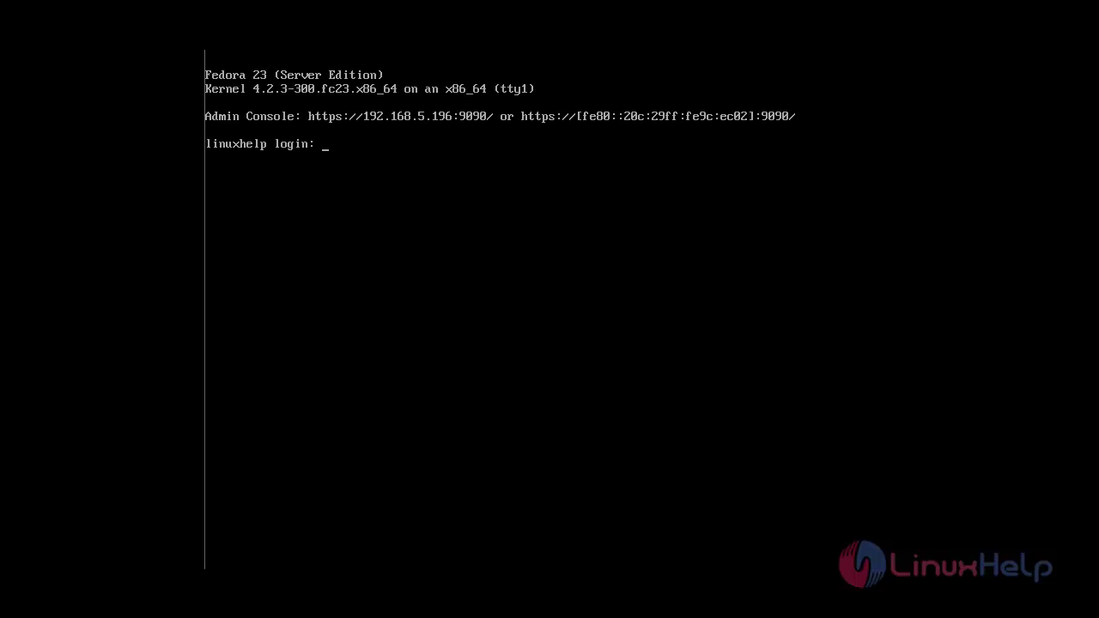
Log in as root, run 'dnf install cockpit', enable cockpit.socket, and clear the screen
text(root)
key(Return)
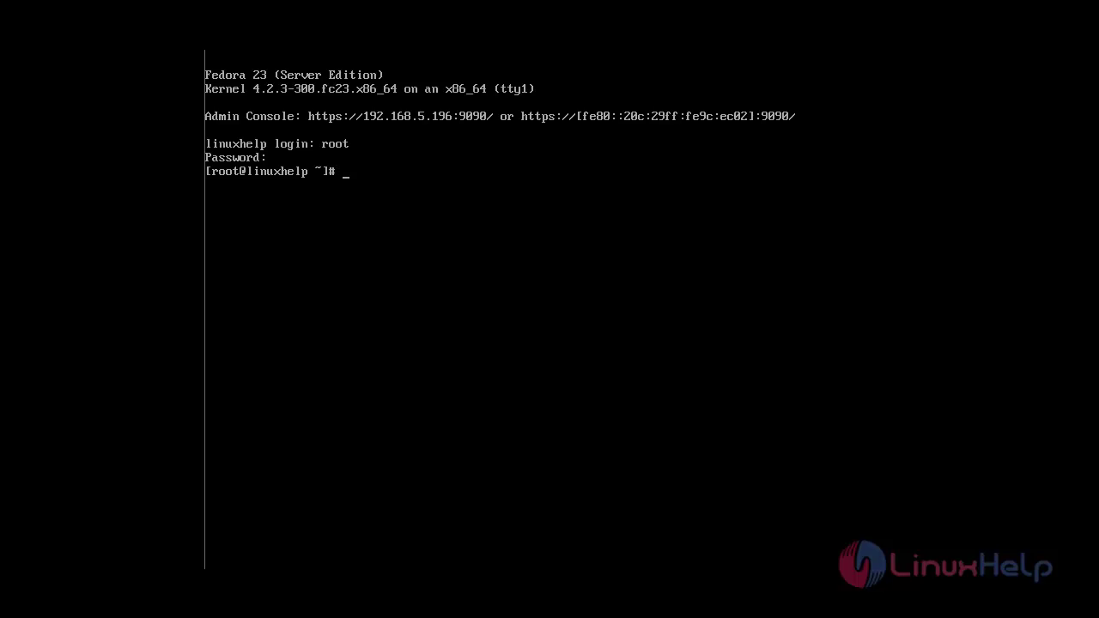
text(dnf install cockpit)
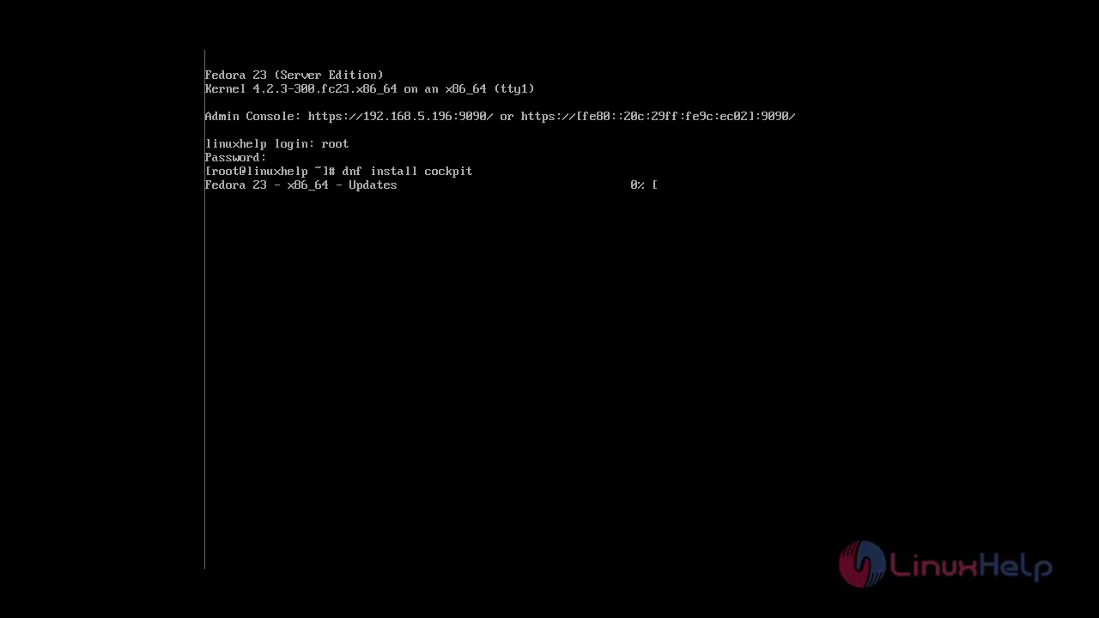
key(Return)
key(Return)
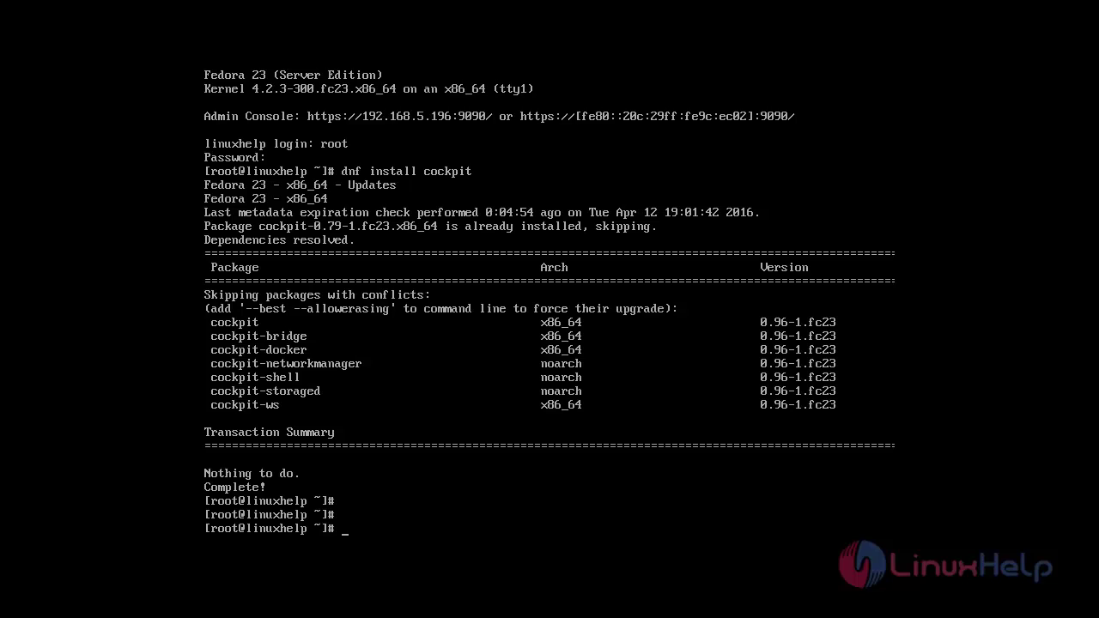
text(systemctl enable cockpit.s)
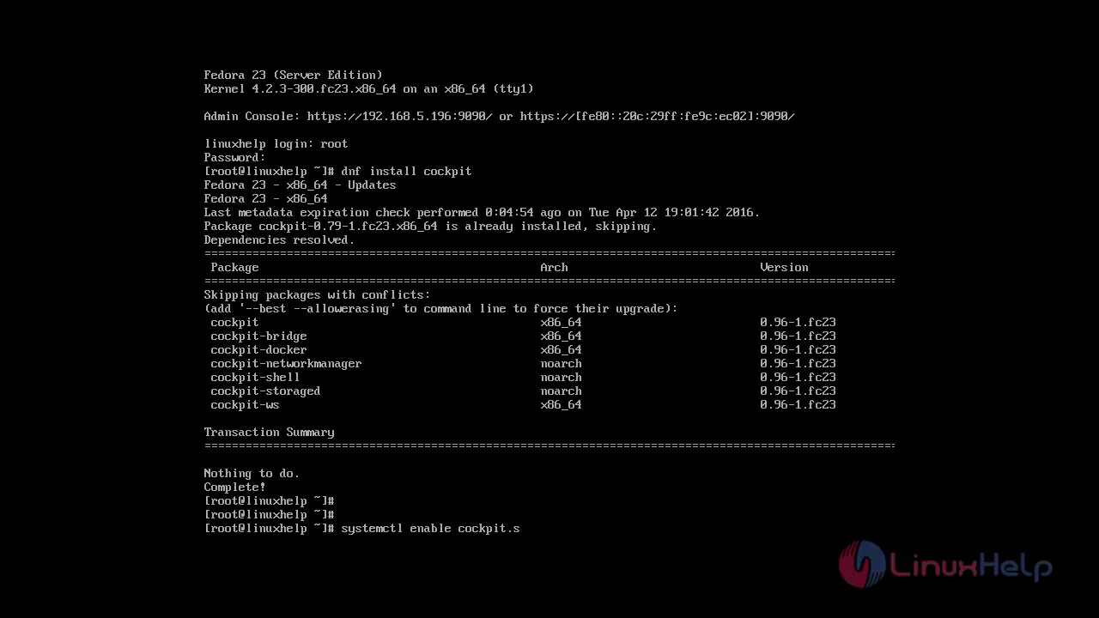
text(ocket)
key(ctrl+l)
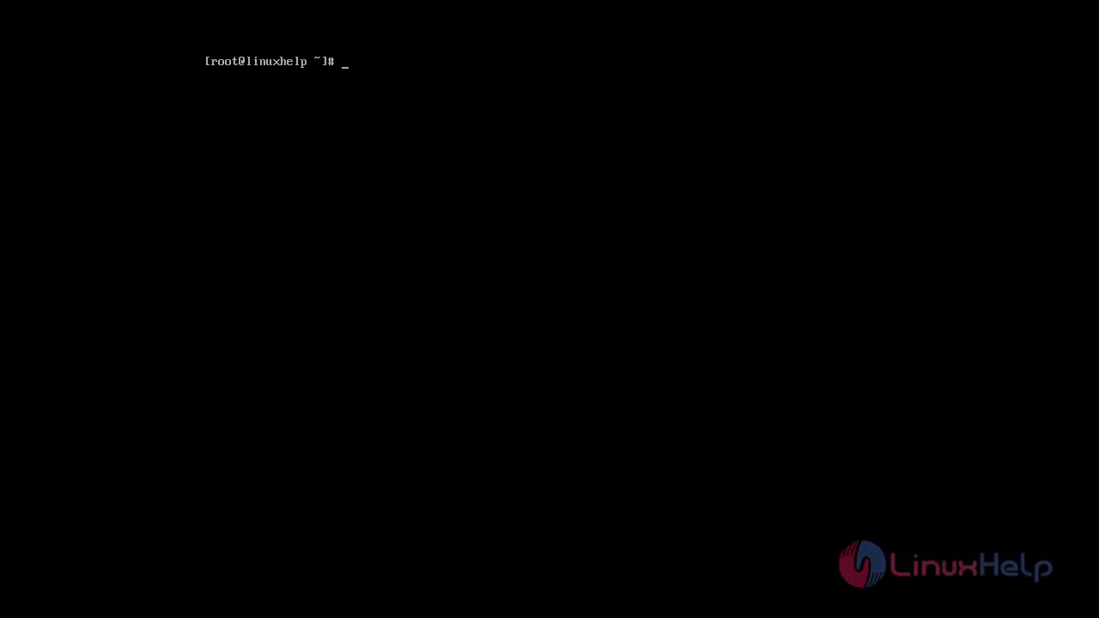
Run 'systemctl start cockpit' and 'firewall-cmd --add-service=cockpit'
text(systemctl start cockpit)
key(Return)
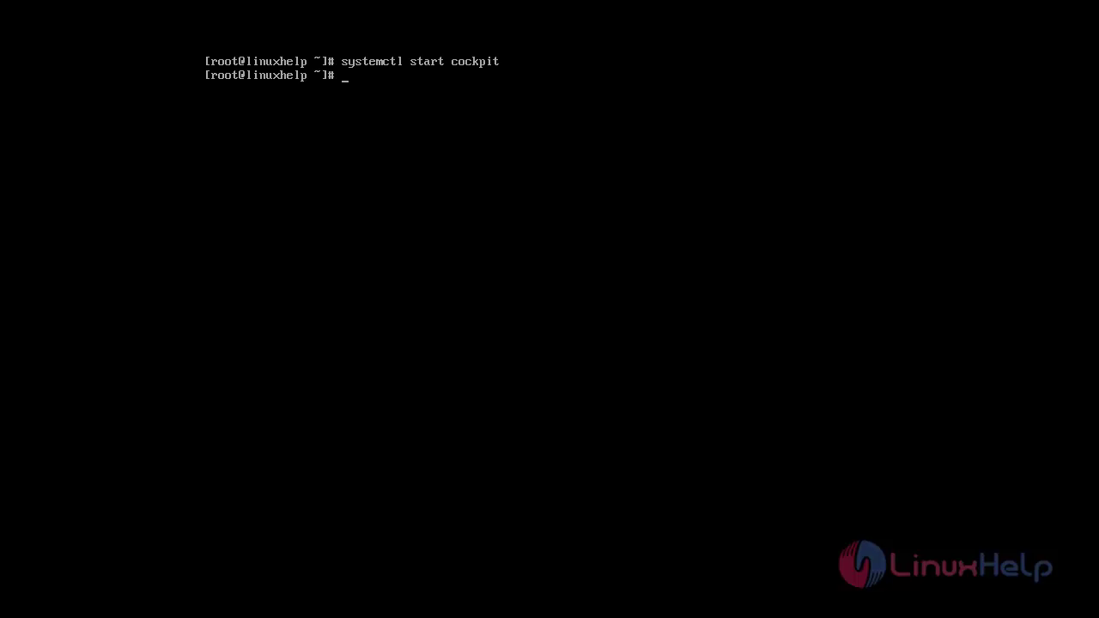
text(firewall-cmd --add--s)
key(BackSpace)
text(service=c)
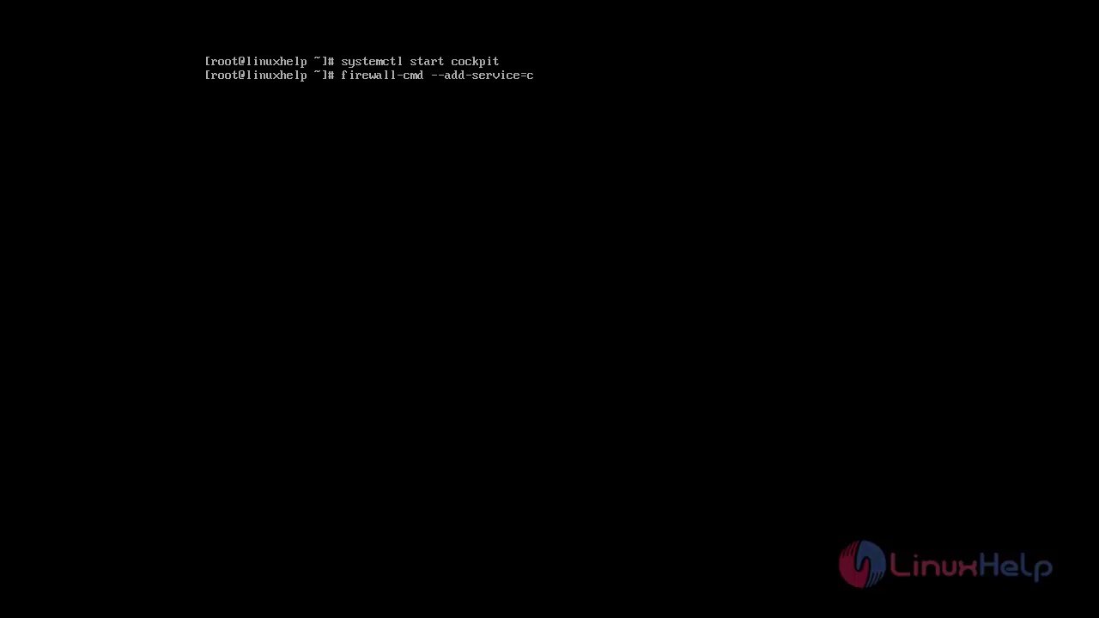
text(ockpit)
key(Return)
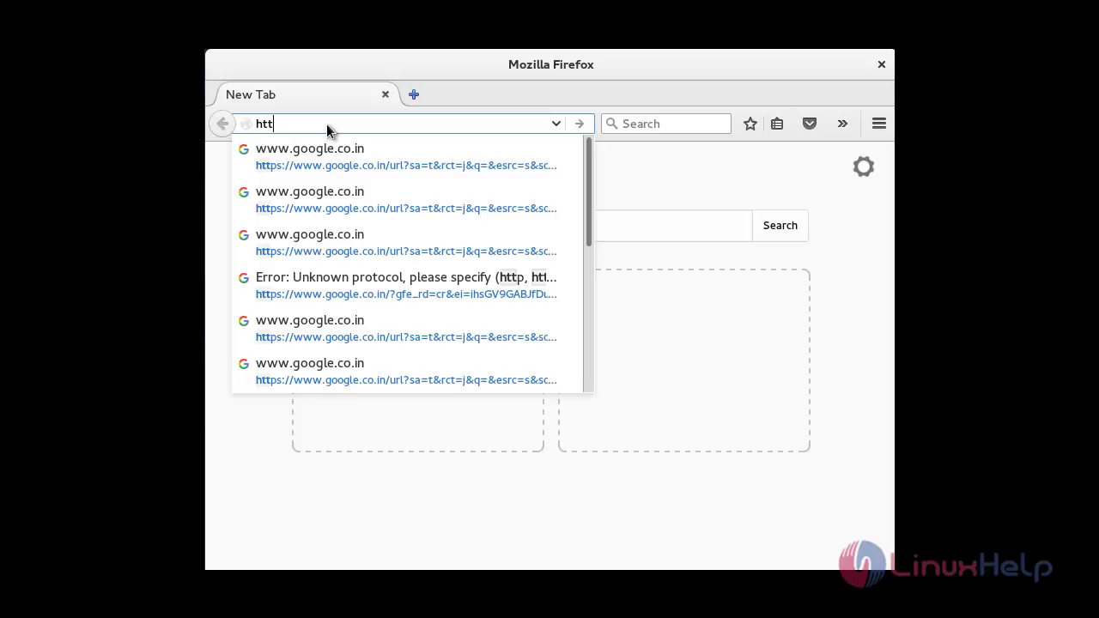
Load the Cockpit address 192.168.5.196:9090 in Firefox
text(p://192)
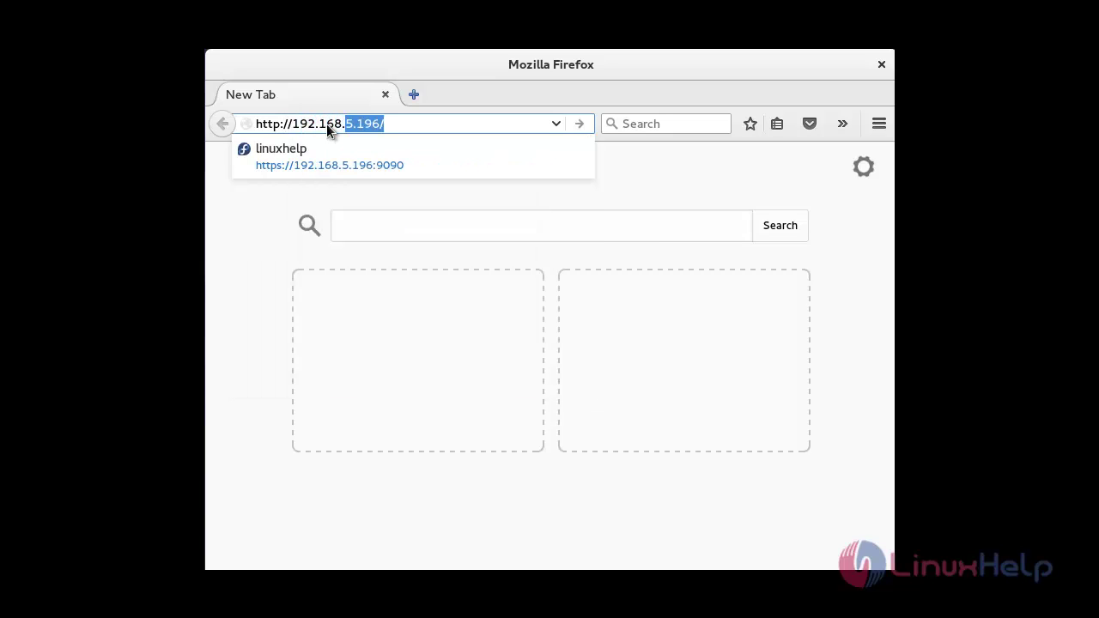
text(.168.)
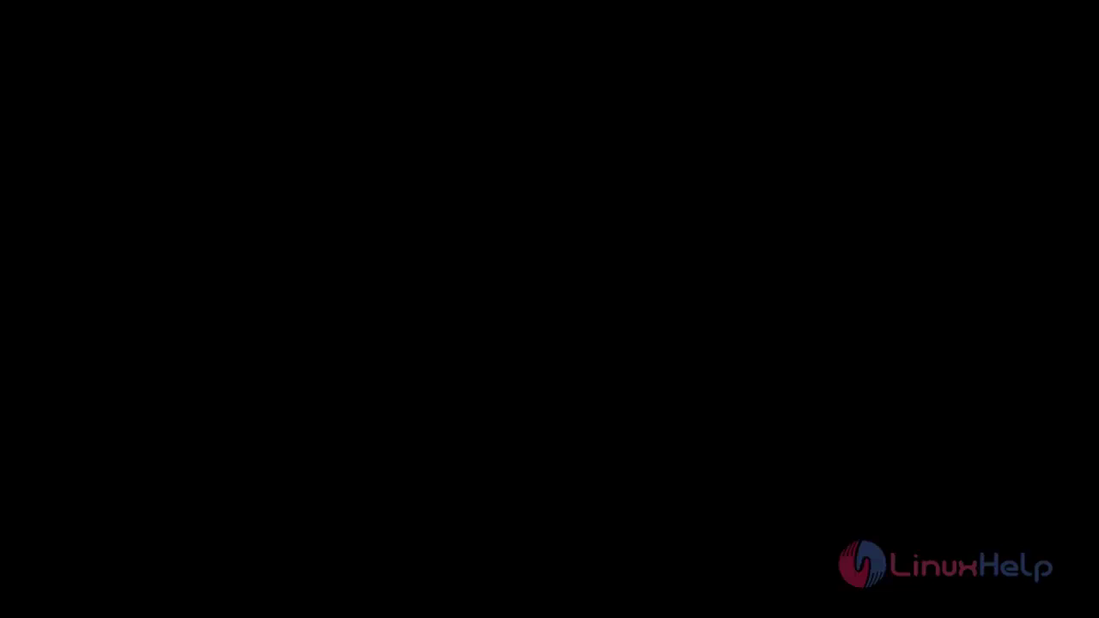
text(5.196:)
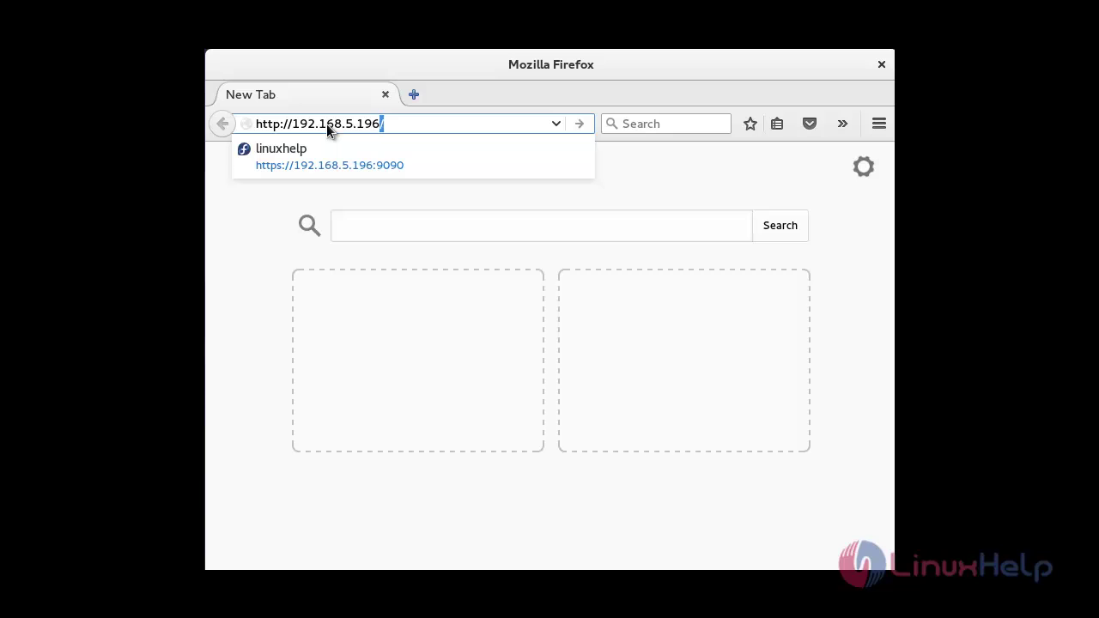
text(9090)
key(Return)
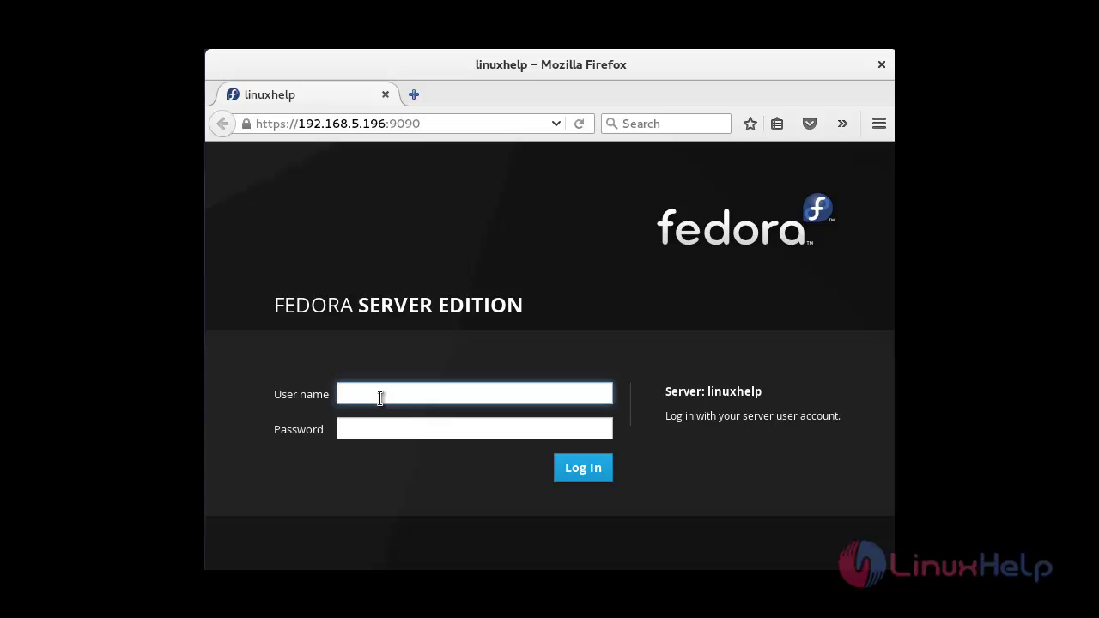
Sign in to Cockpit as root with the root password
text(root)
key(Tab)
text(****)
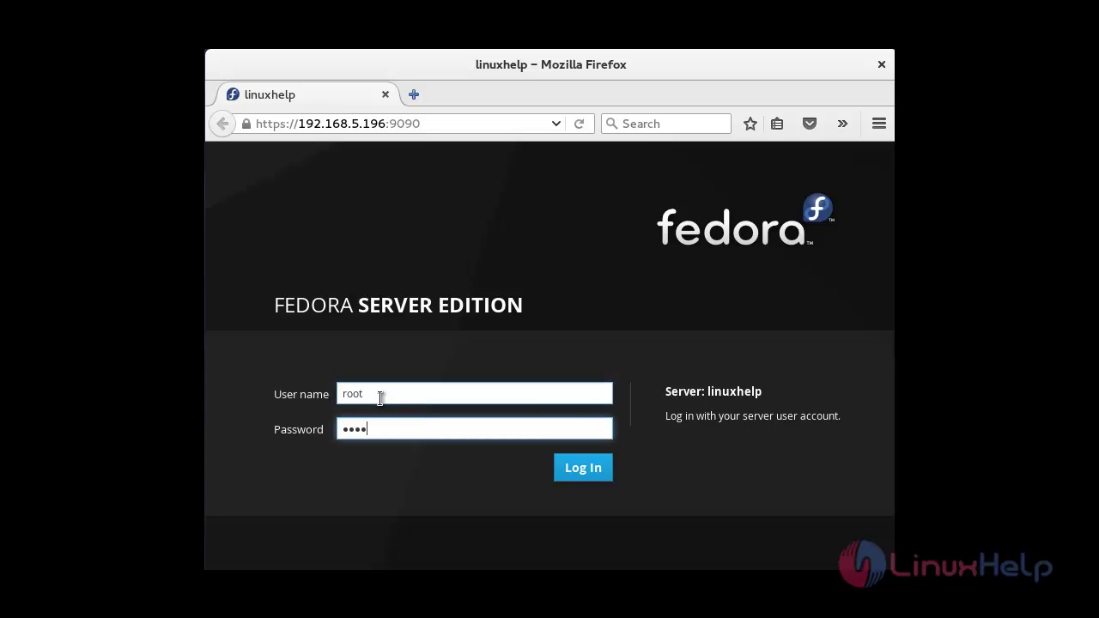
text(**)
key(Return)
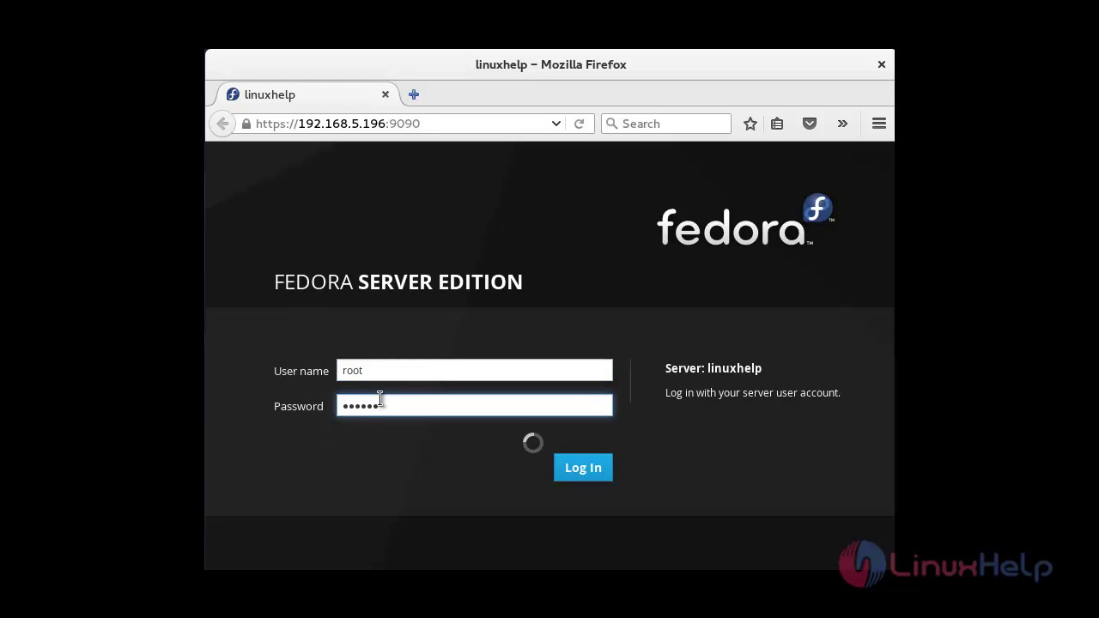
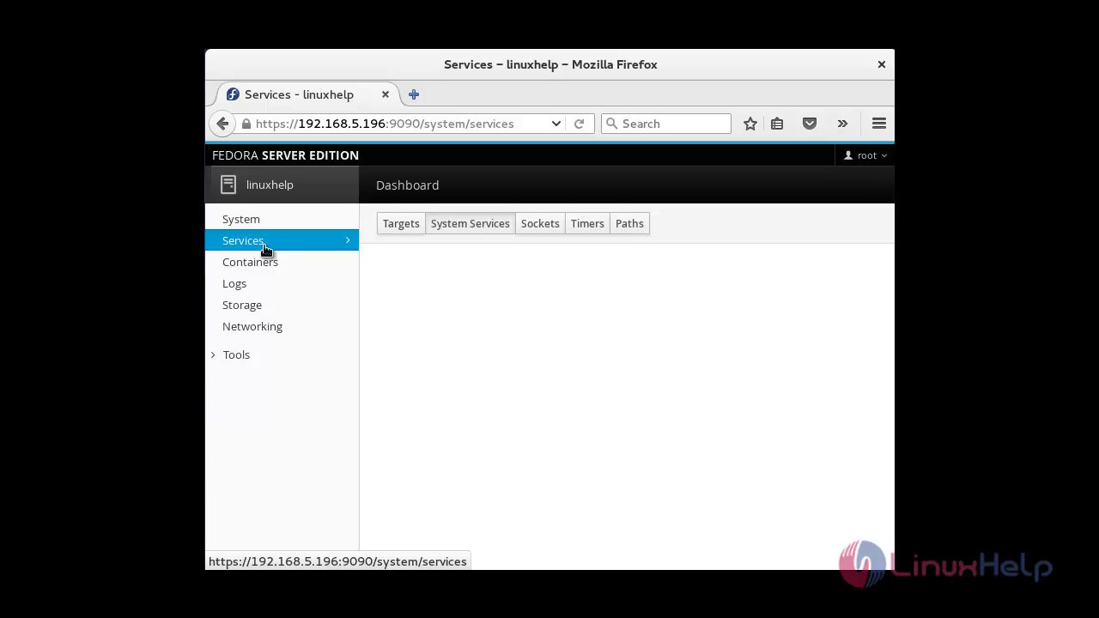
Browse the services and systemd path units, then view the April 11, 2016 log entries
scroll(593, 391, down, 3)
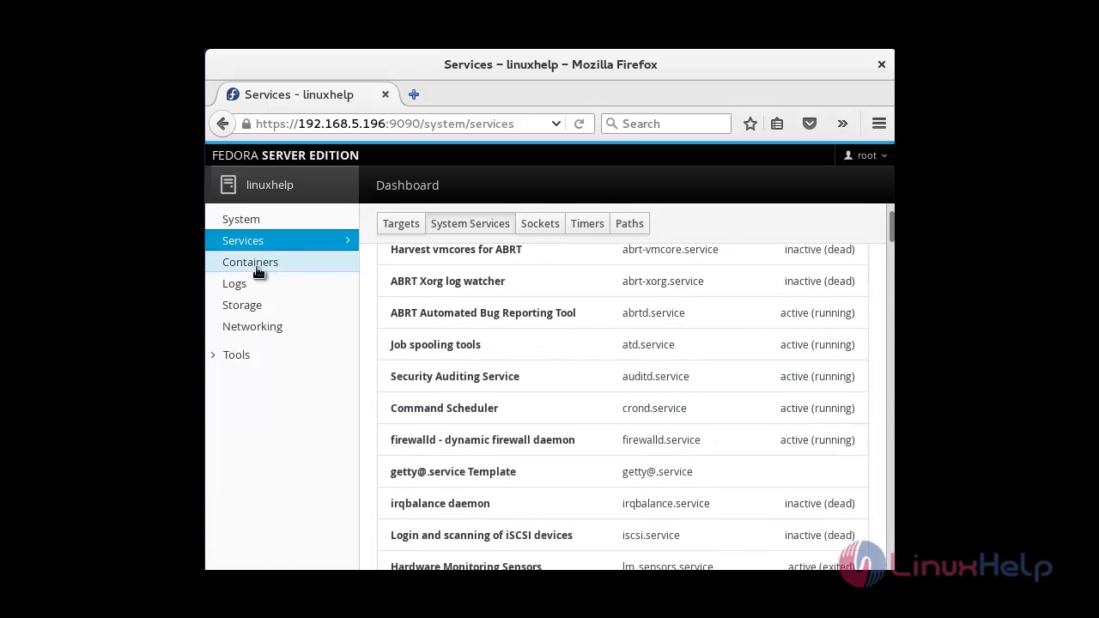
click(630, 224)
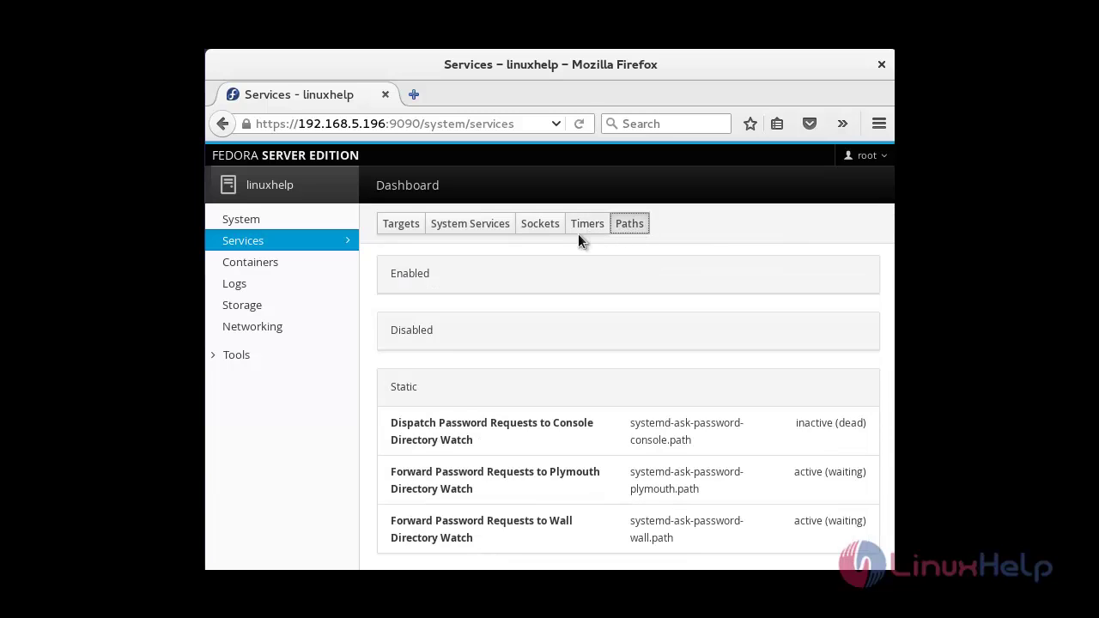
click(251, 284)
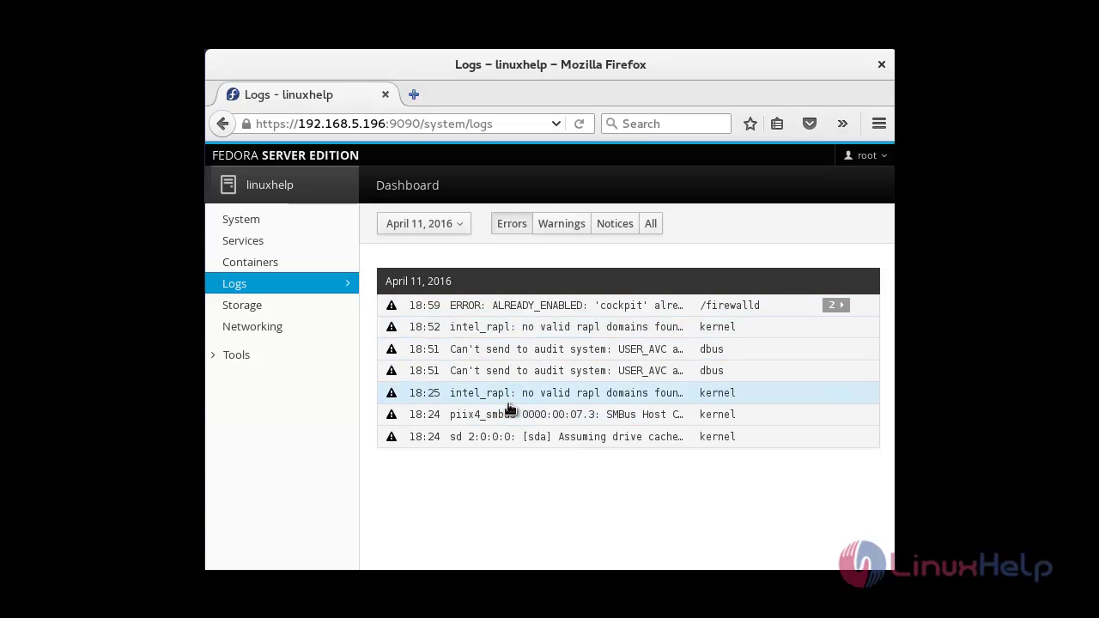
Show the Storage filesystems, /dev/fedora/root at 1.5 / 15.0 GB and /dev/sda1 /boot, plus storaged logs
click(253, 307)
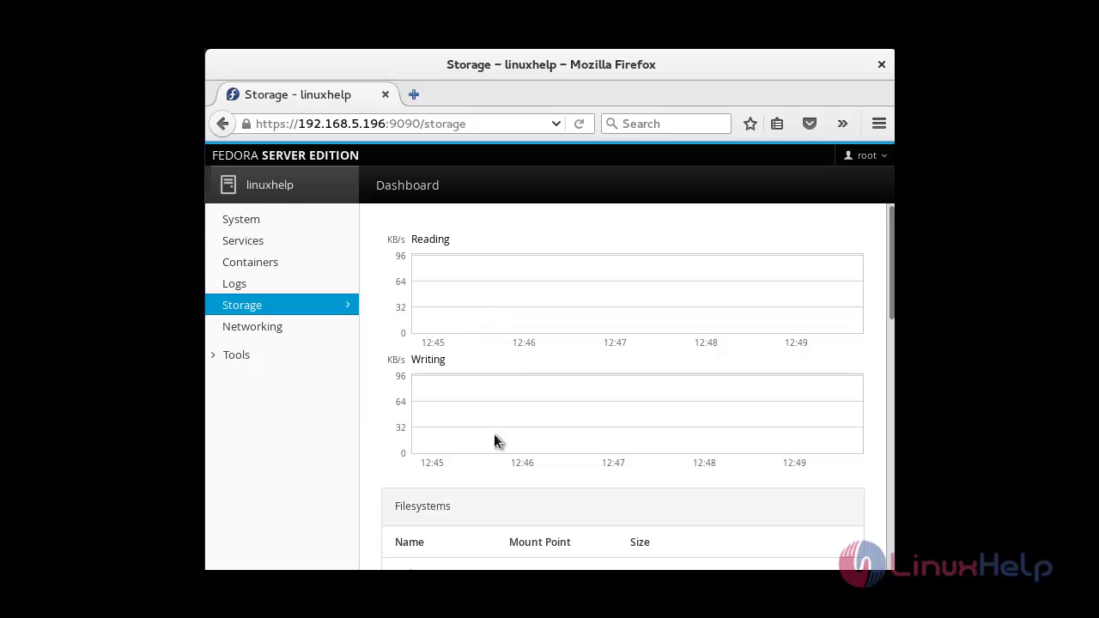
scroll(493, 436, down, 1)
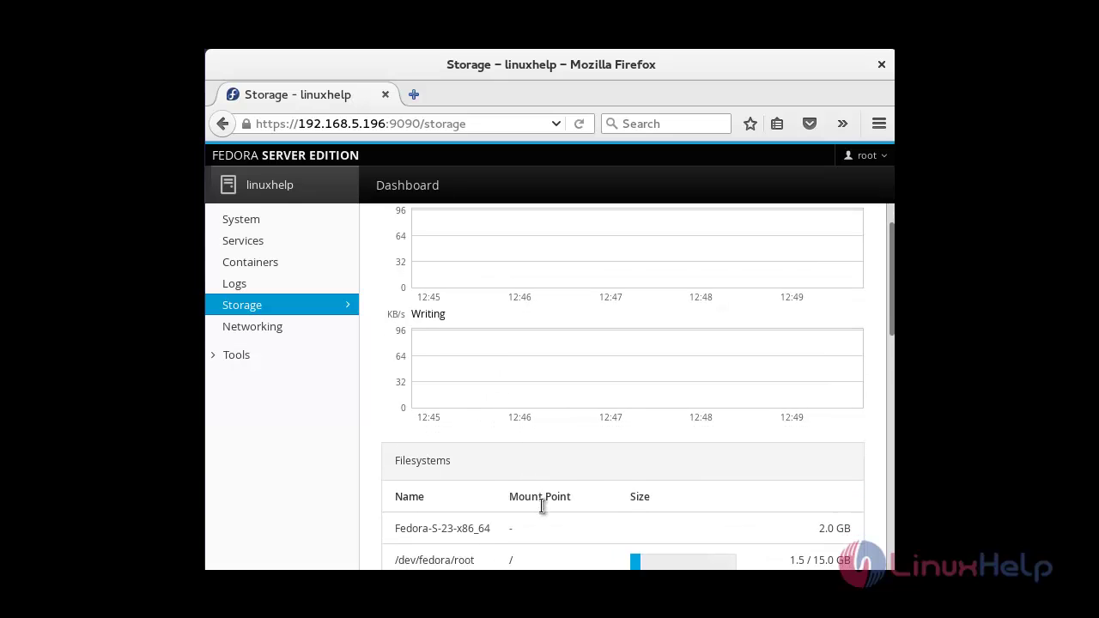
scroll(539, 506, down, 3)
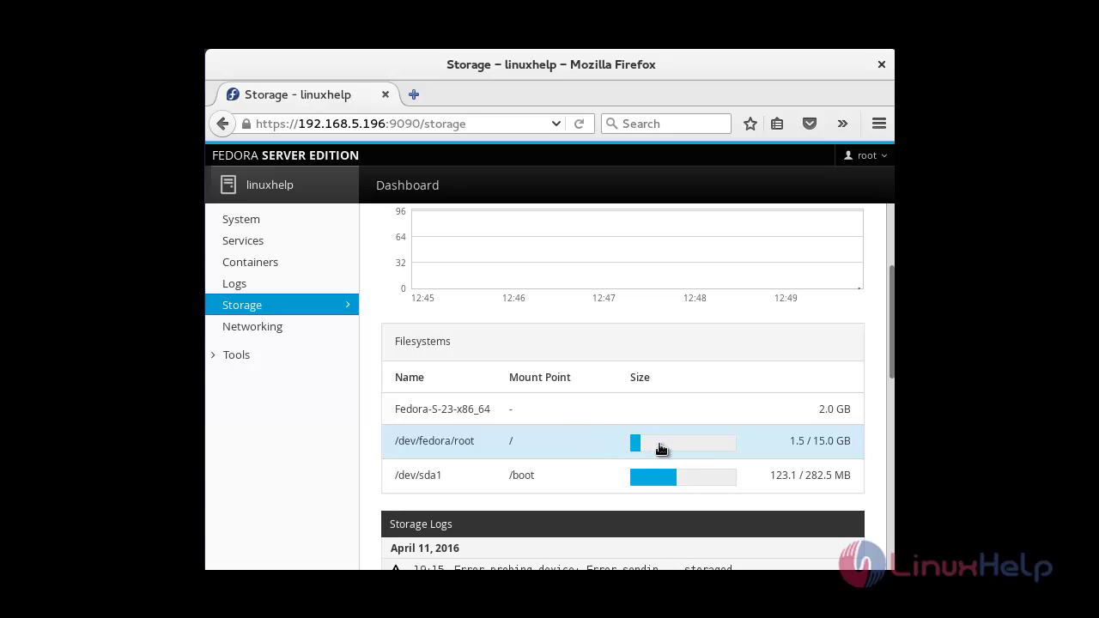
scroll(532, 472, down, 2)
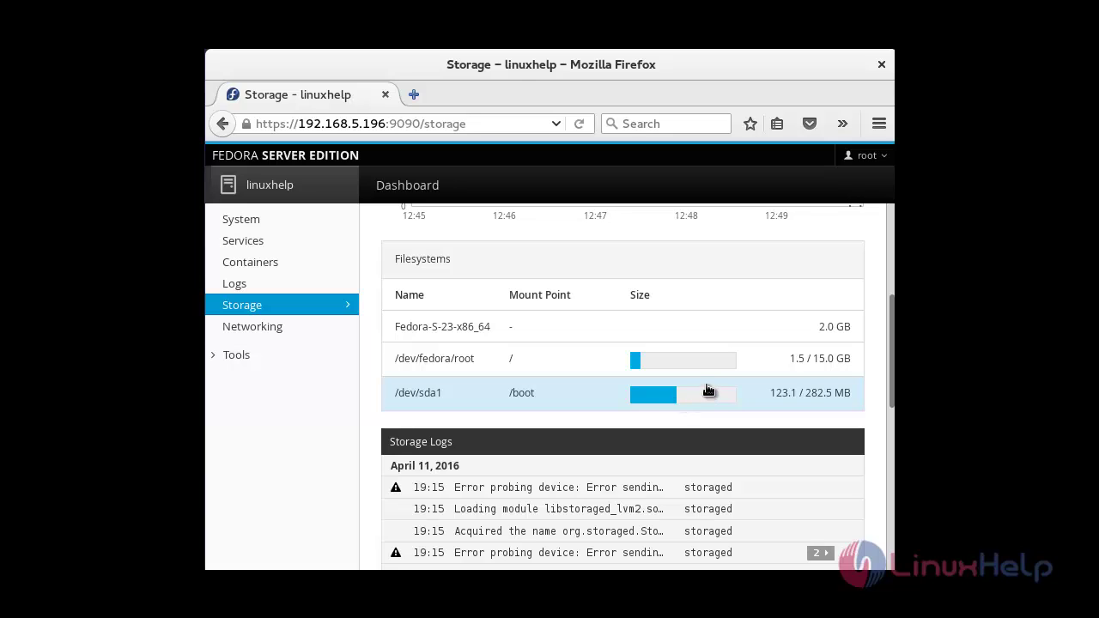
Visit Networking, view the Accounts list with root and user1, then open the web Terminal
click(288, 332)
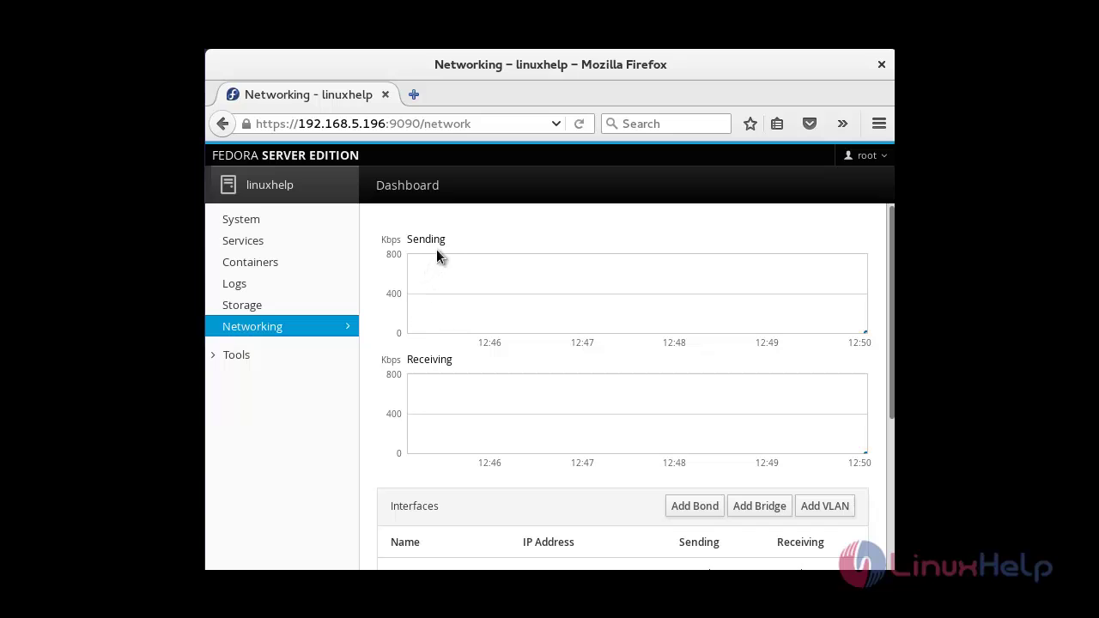
scroll(472, 451, down, 3)
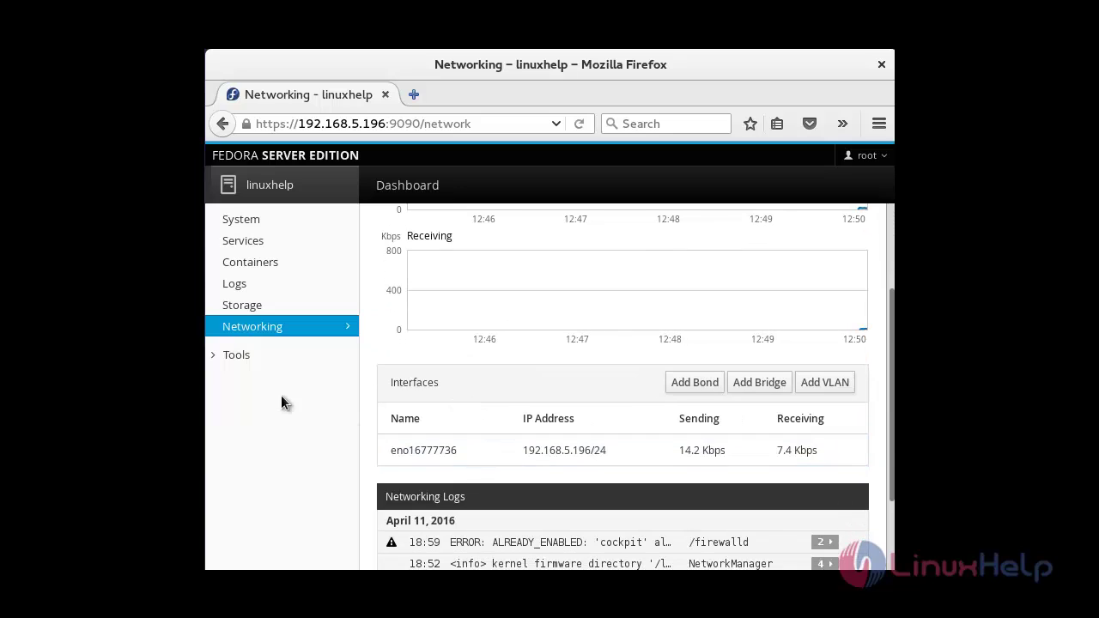
click(240, 359)
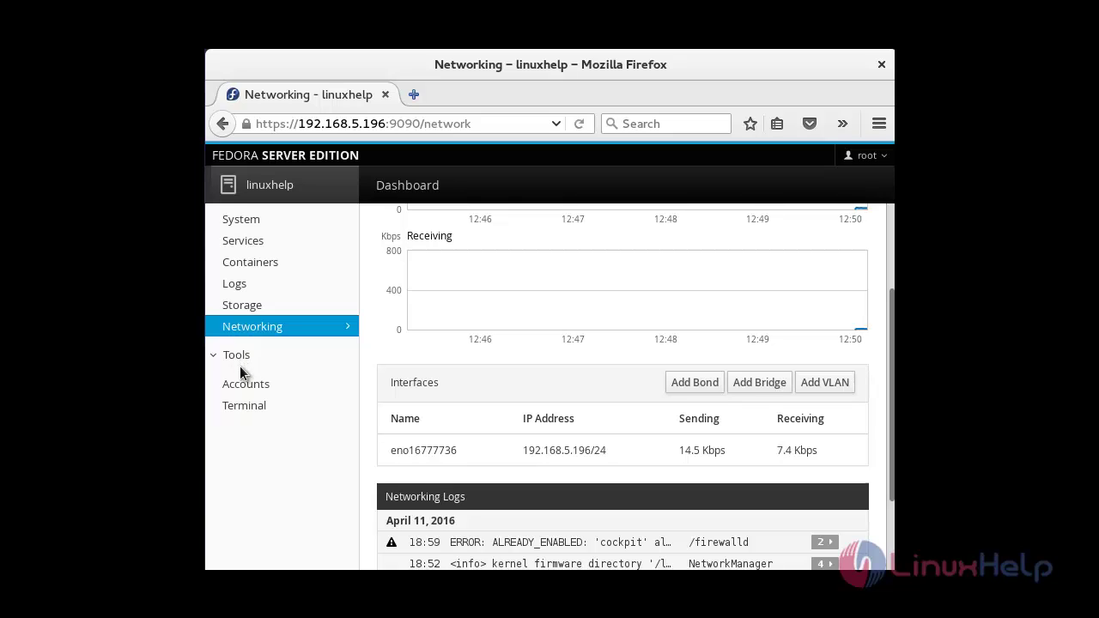
click(246, 383)
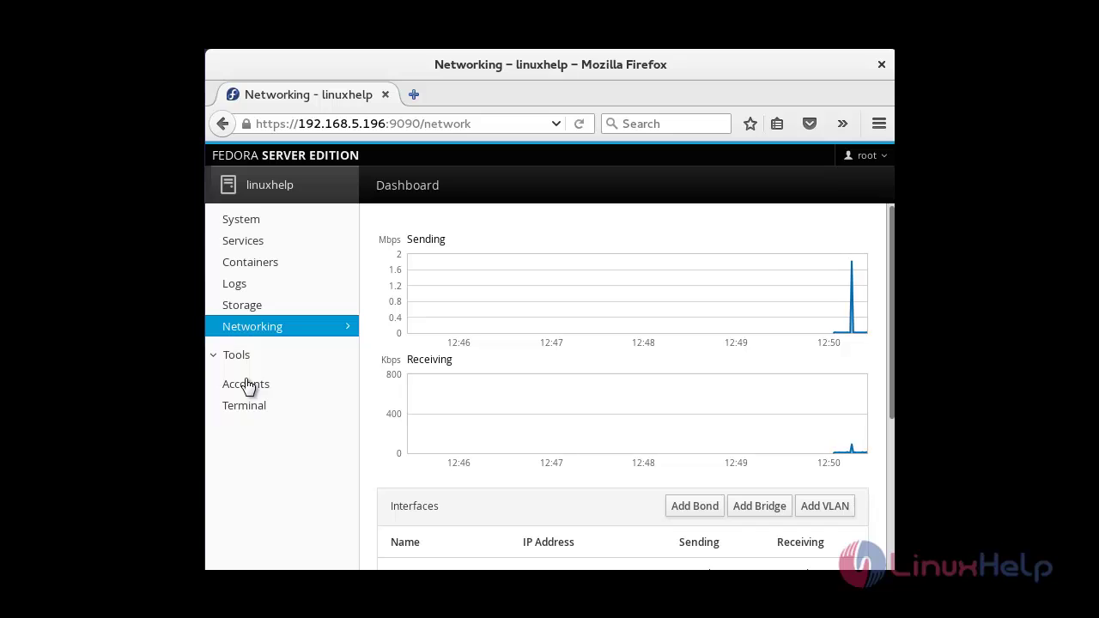
click(252, 383)
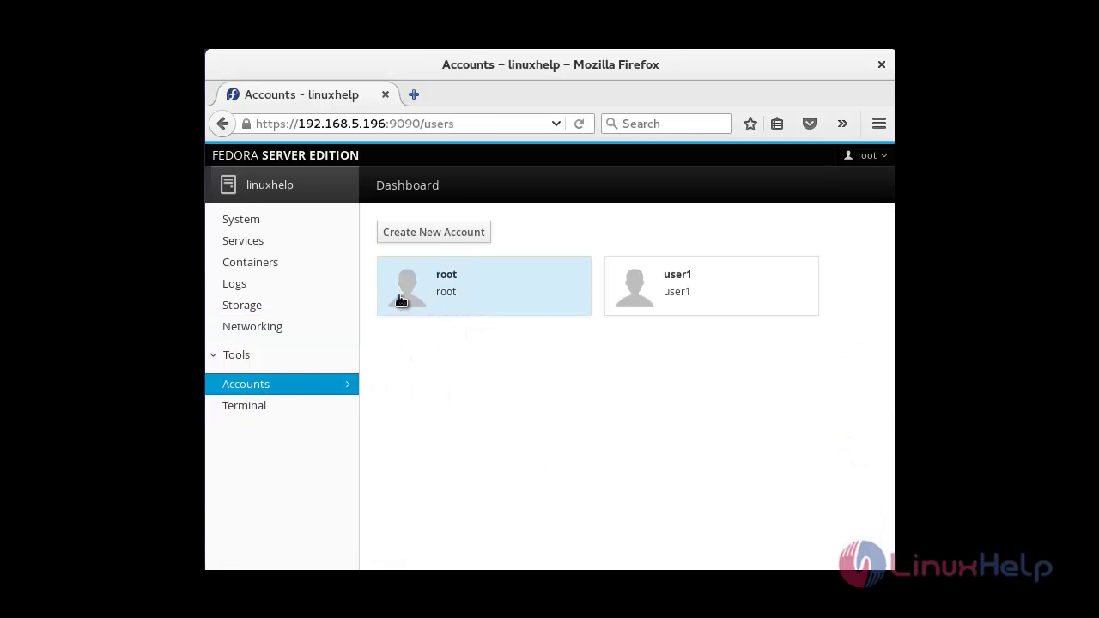
click(264, 406)
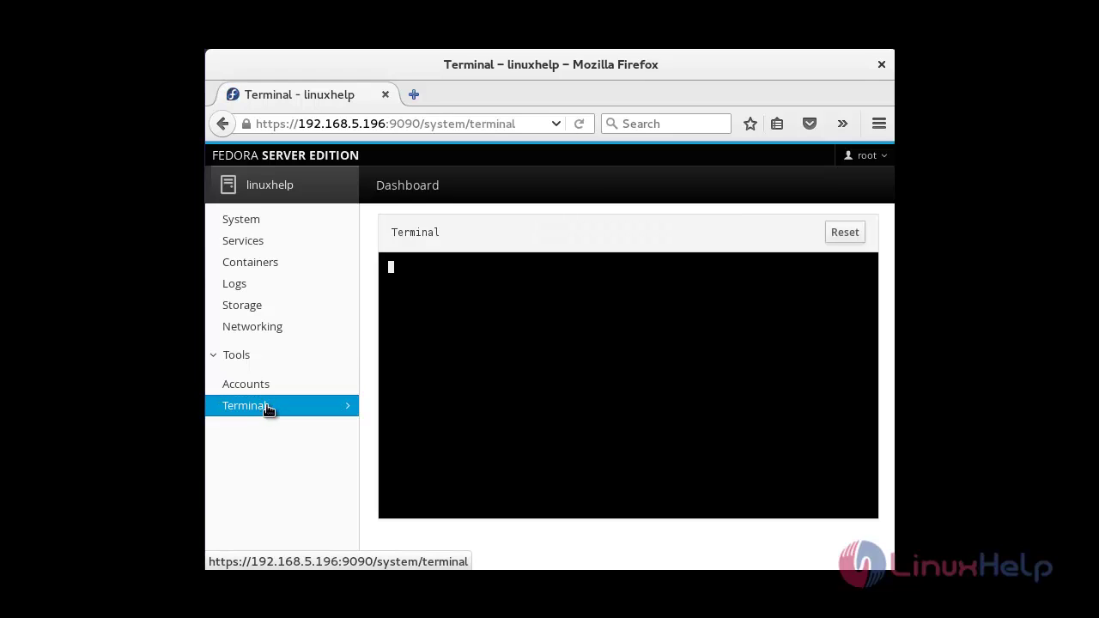